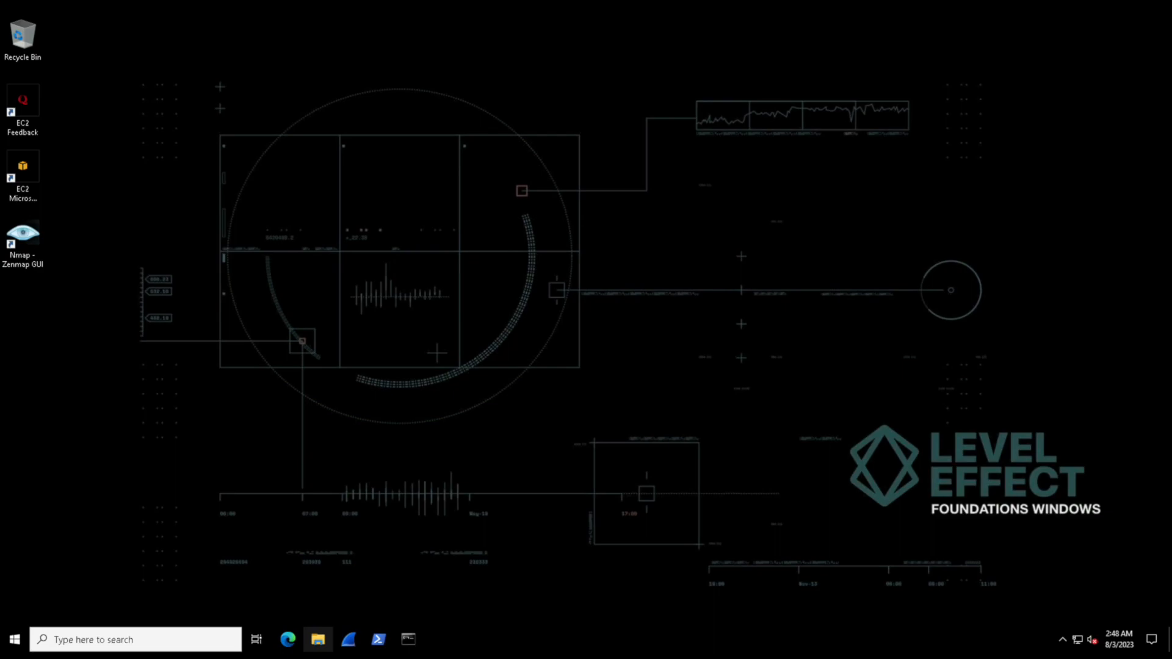
Open the security properties of the WindowsPowerShell folder in Documents
left_click(317, 639)
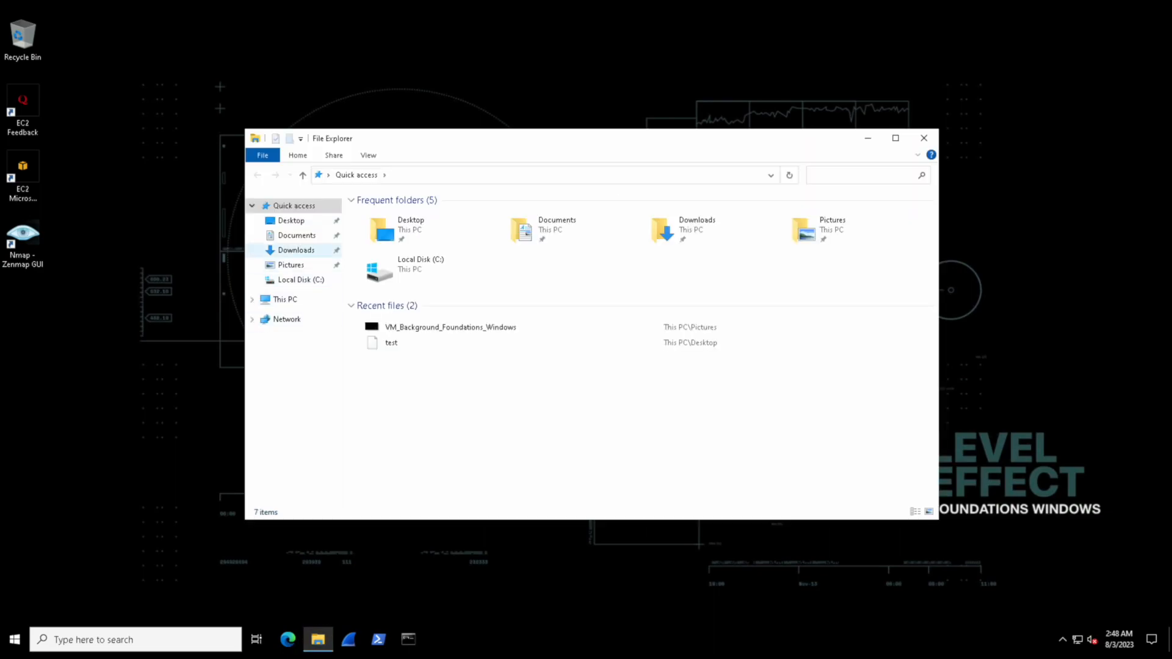
left_click(297, 236)
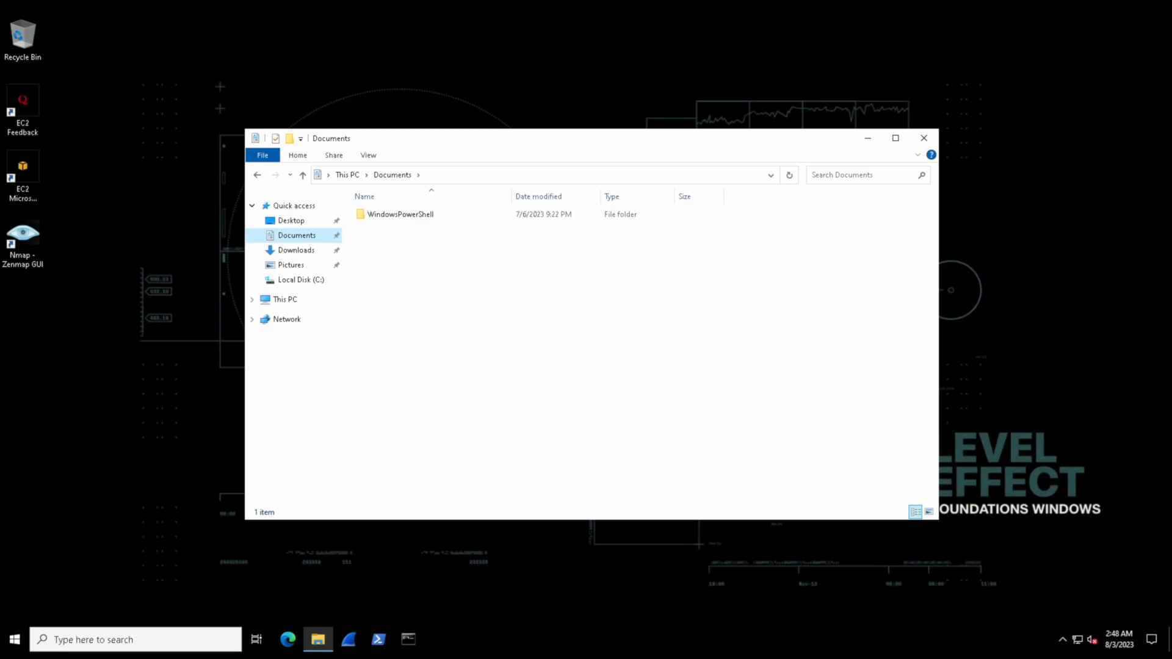
right_click(388, 214)
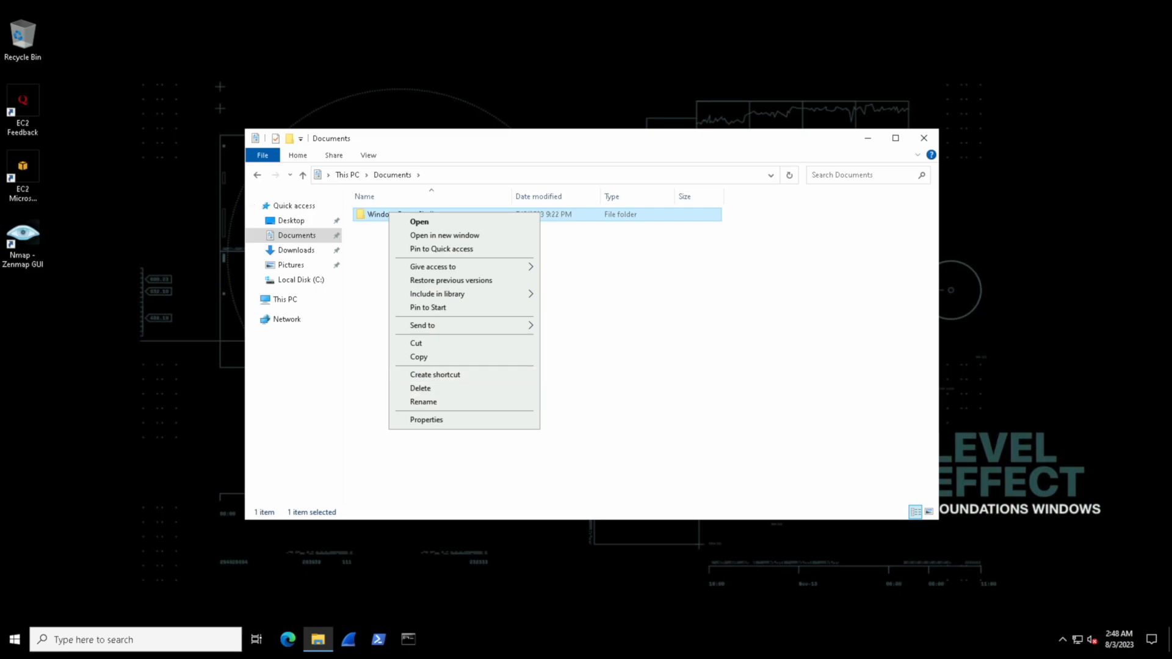
left_click(422, 420)
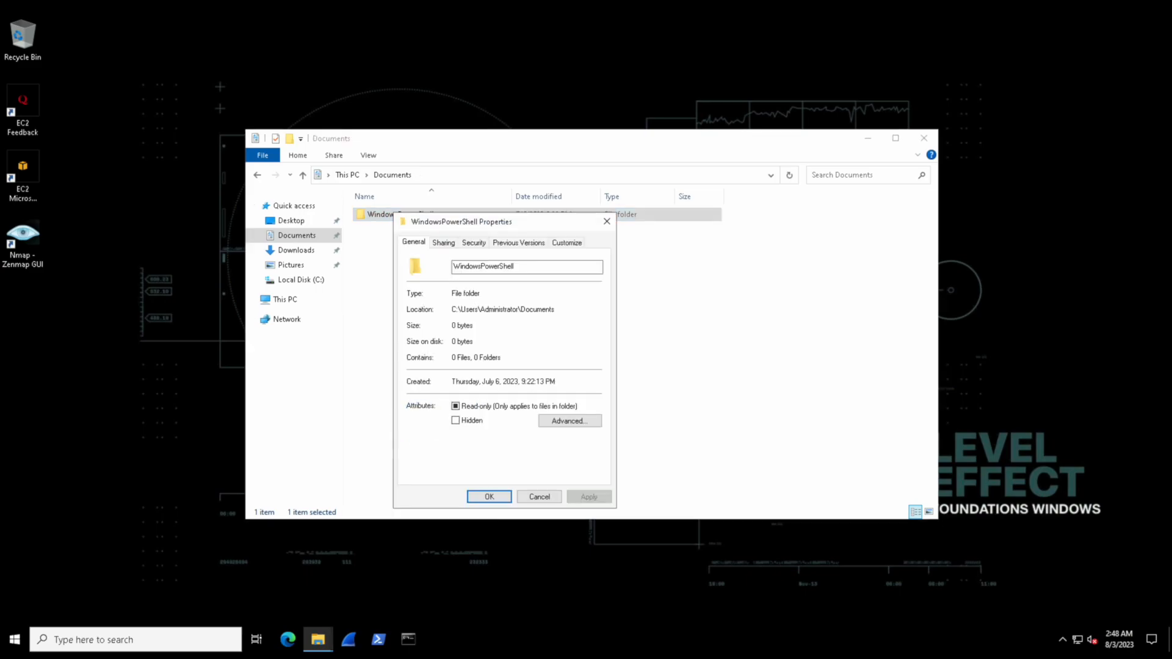
left_click(473, 242)
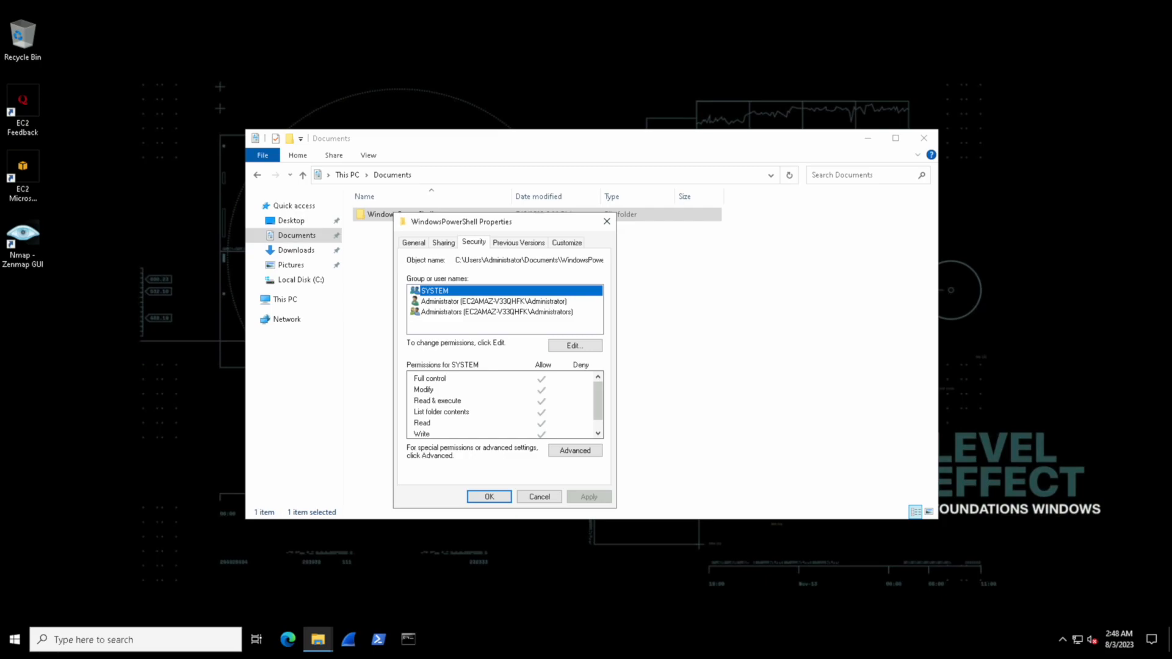
Review the folder permissions of the Administrator account and the Administrators group, and open the permissions for editing
left_click(455, 301)
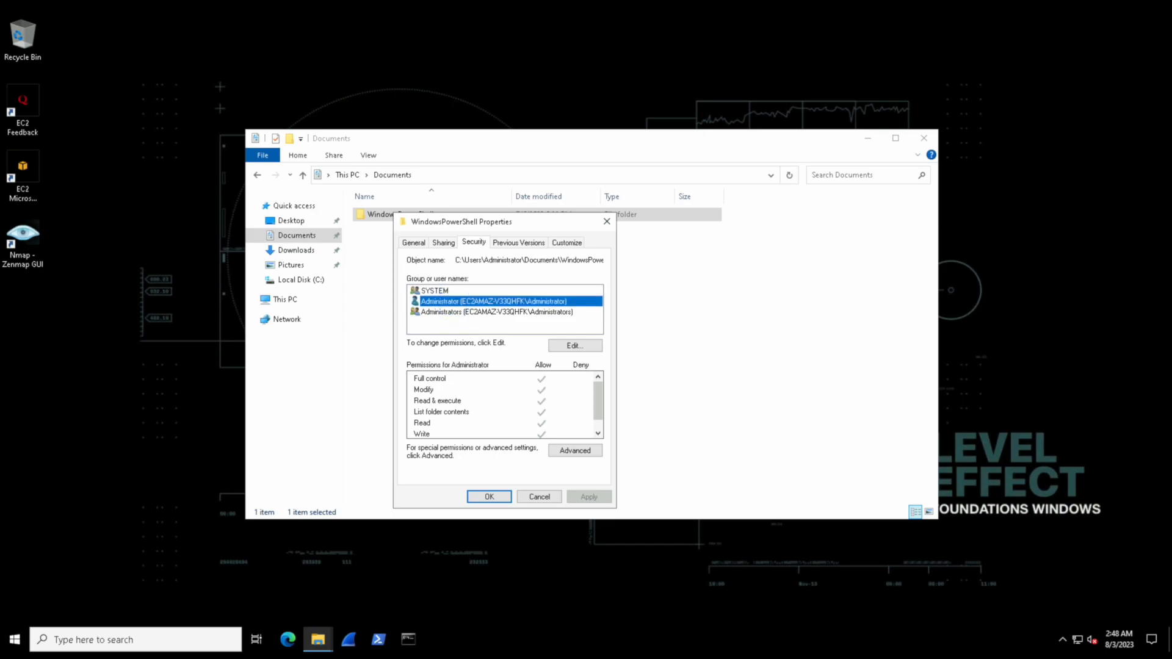
left_click(456, 312)
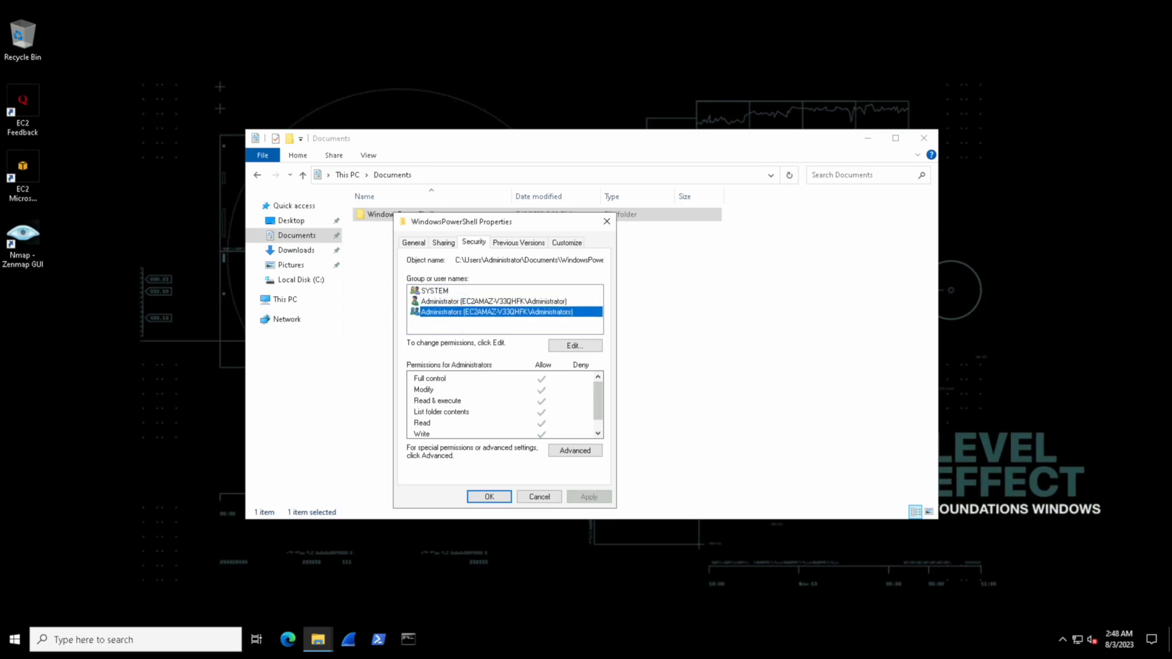
left_click(476, 301)
left_click(575, 346)
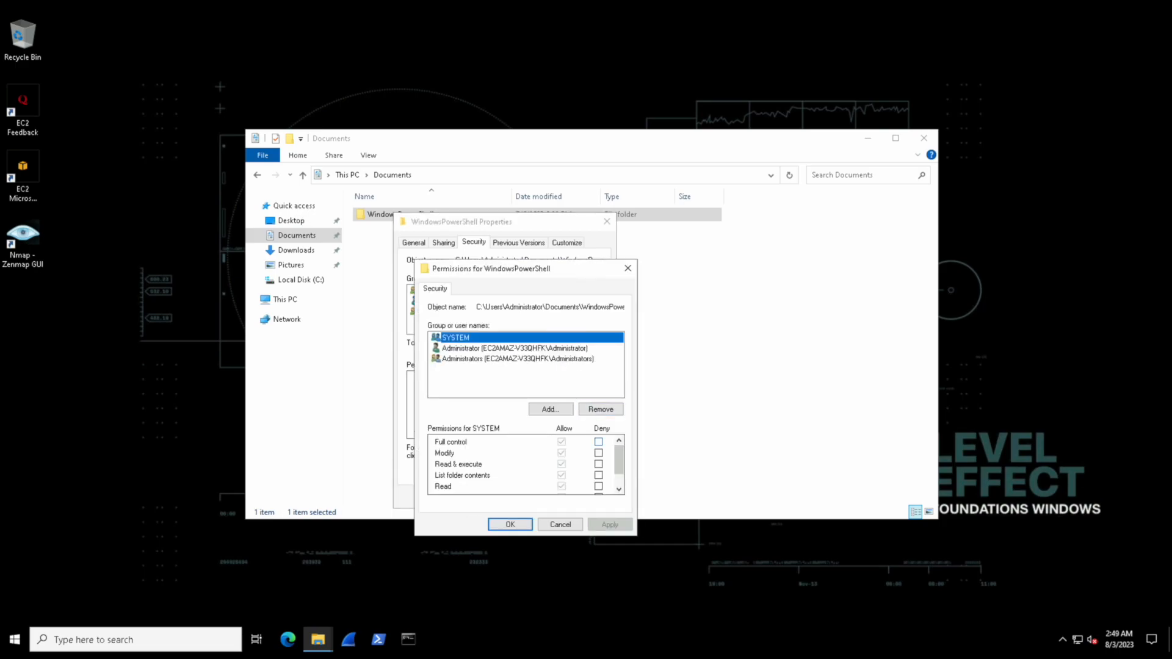
Try denying Full control to SYSTEM on the WindowsPowerShell folder, and clear all of its Deny permissions again
left_click(598, 441)
left_click(598, 441)
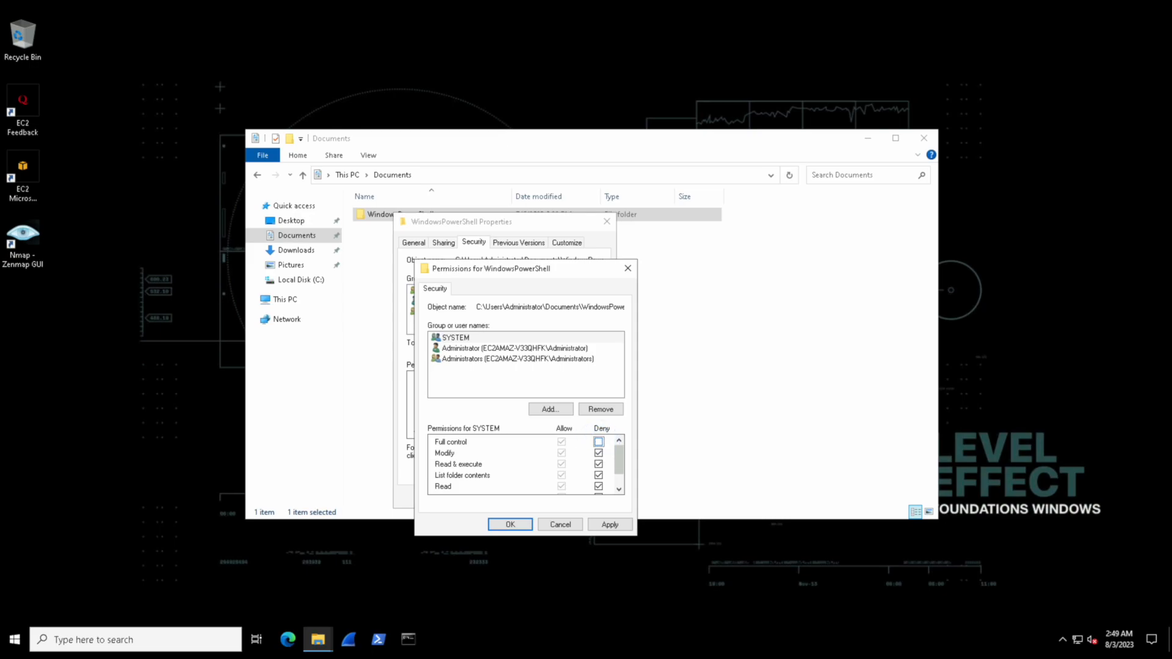
left_click(598, 453)
left_click(598, 464)
left_click(599, 475)
scroll(618, 464, "down", 2)
left_click(598, 465)
left_click(598, 477)
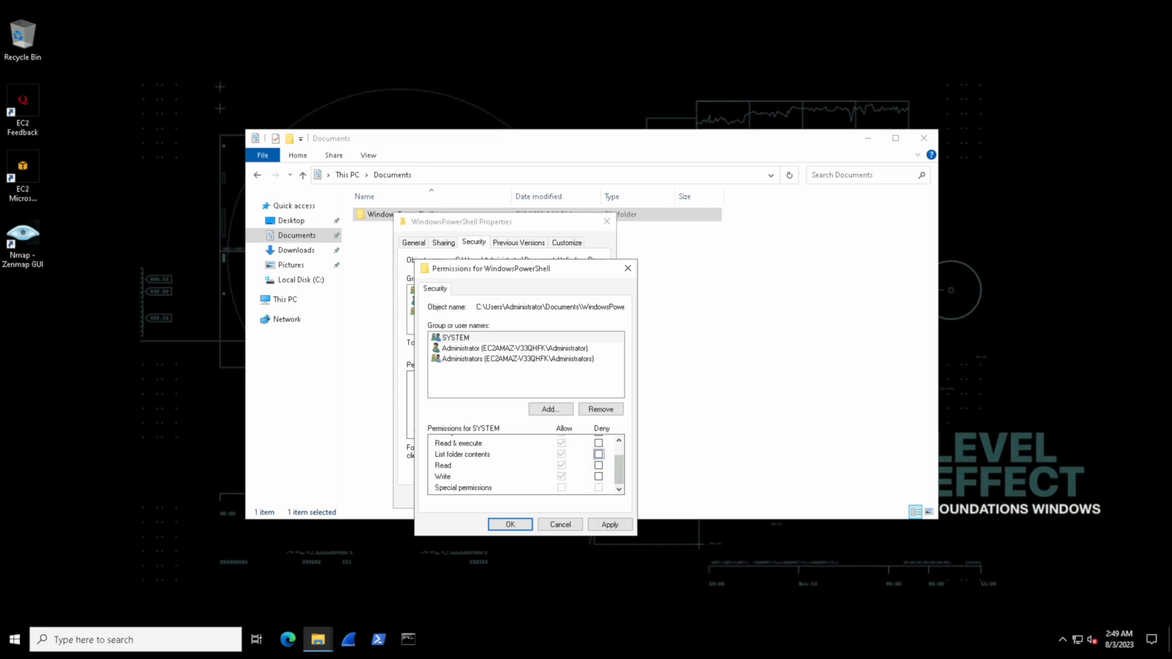
left_click_drag(618, 467, 619, 453)
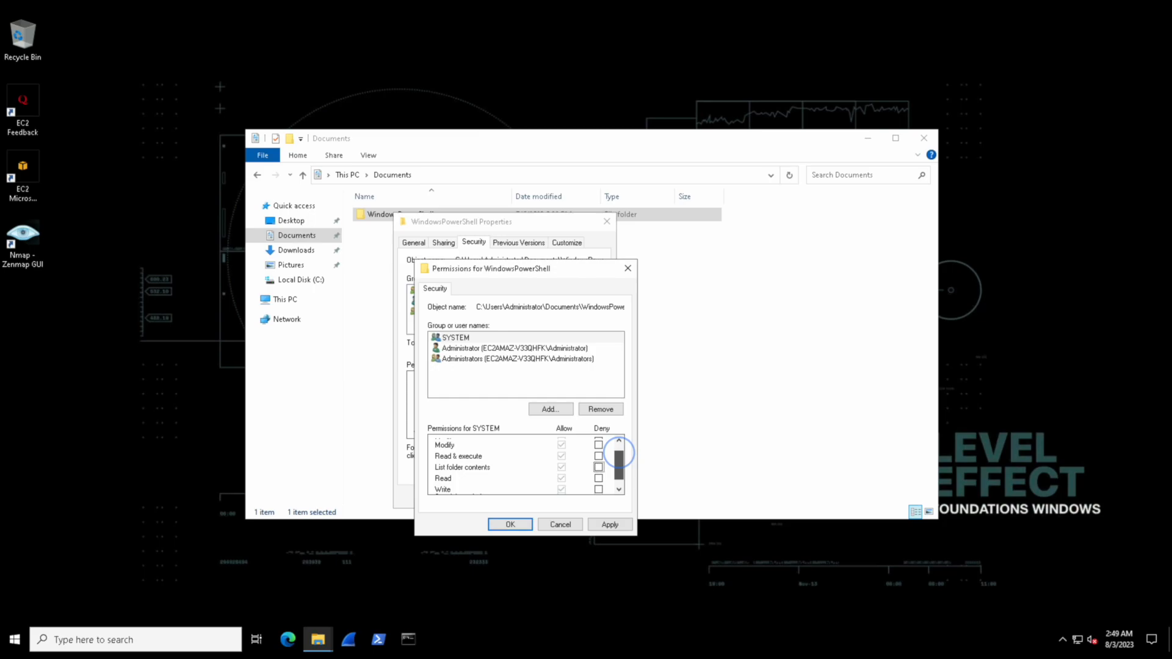
scroll(618, 454, "up", 1)
Add the local Guest account to the WindowsPowerShell folder's permission list, checking the name Guest
left_click(549, 409)
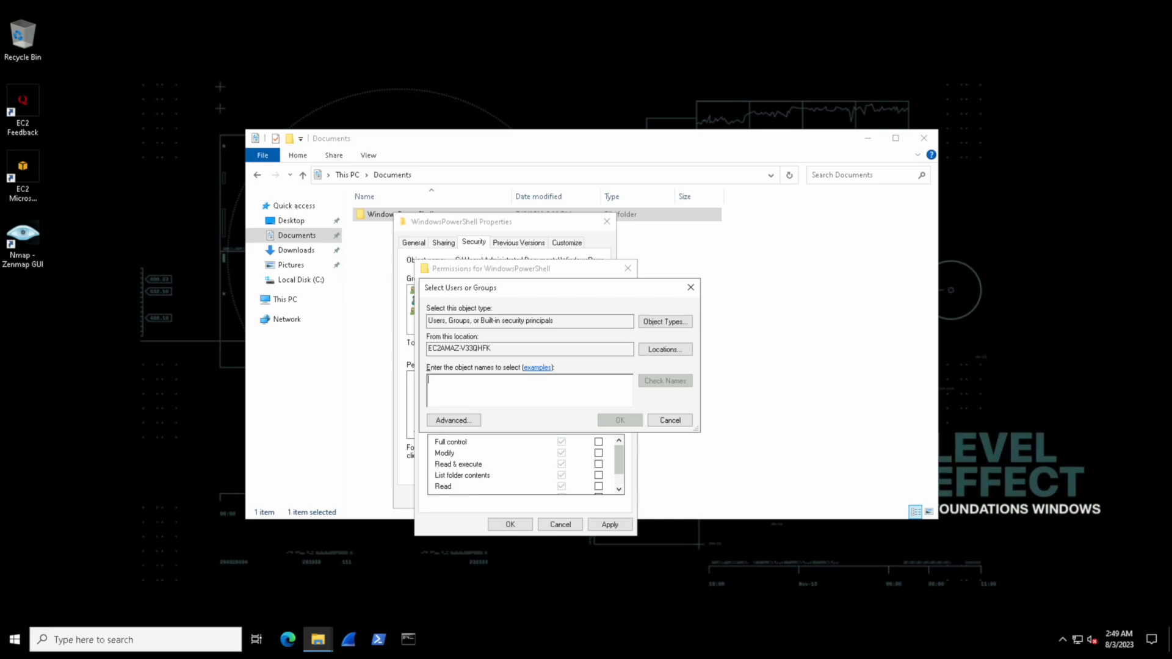
type("Guest")
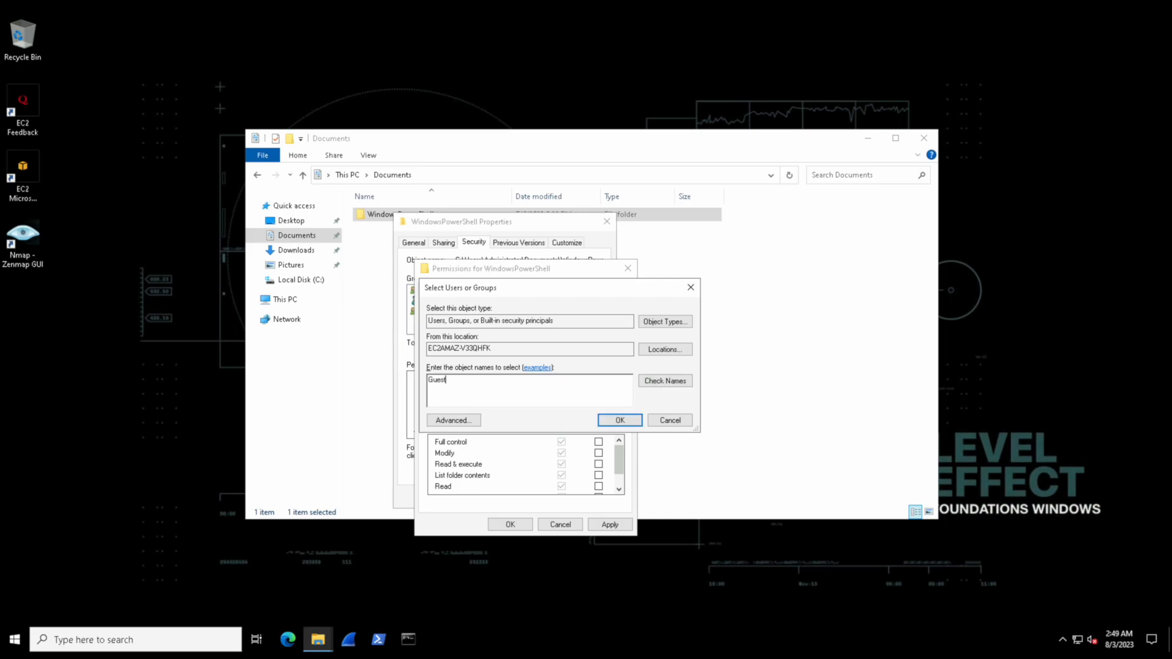
left_click(665, 381)
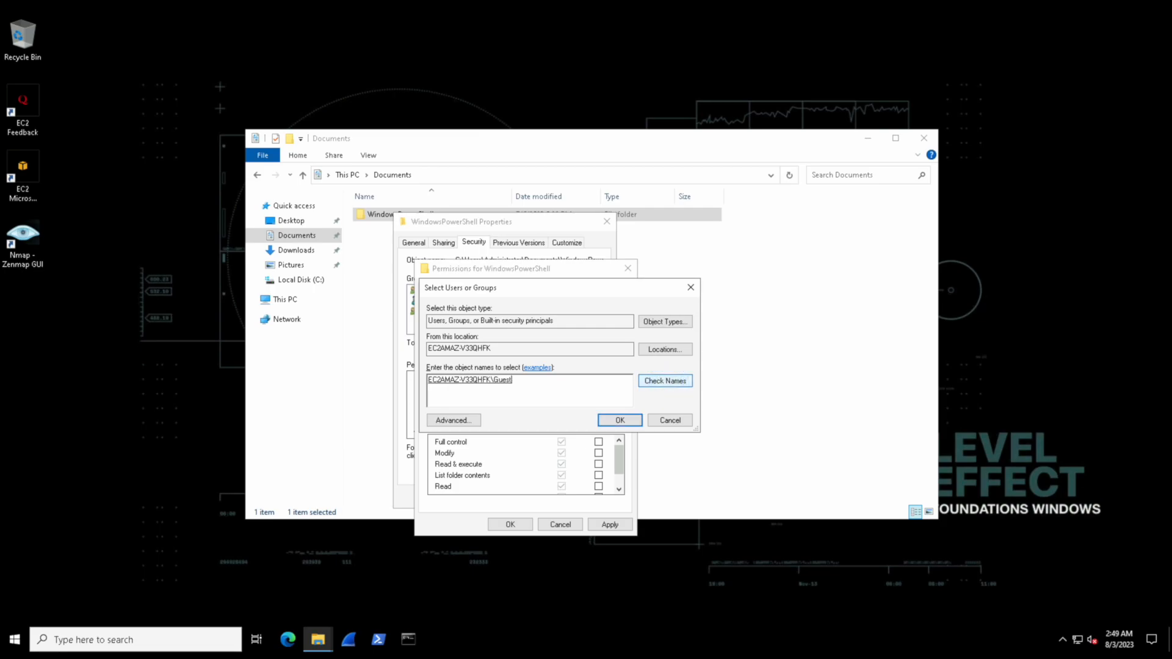
left_click(619, 420)
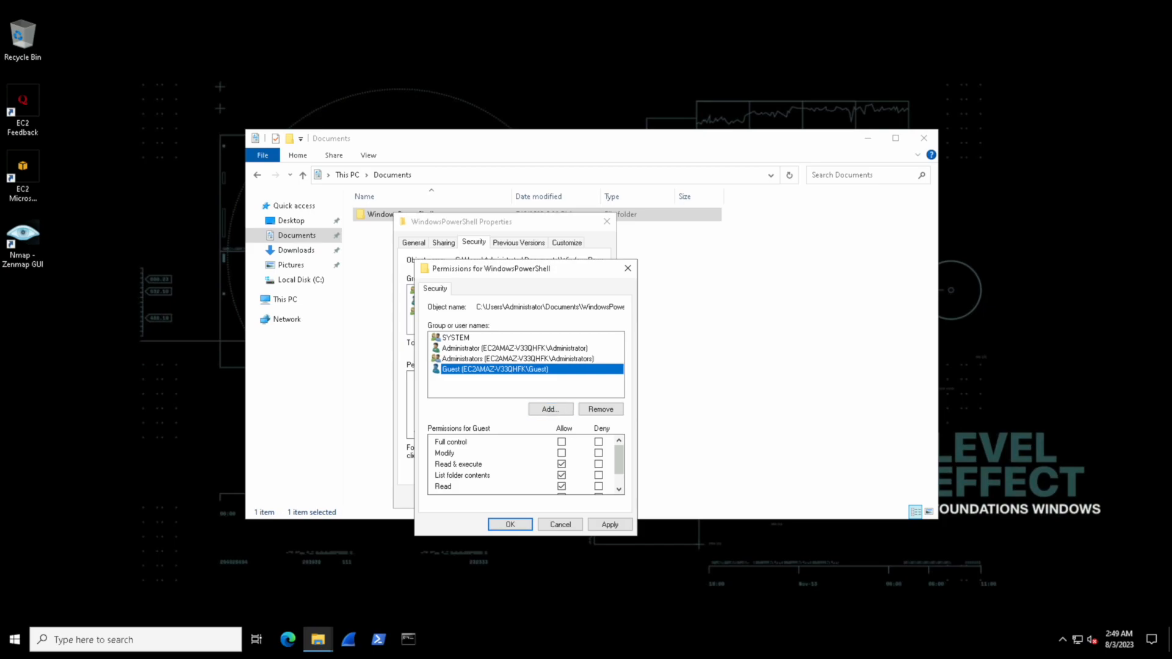
Try allowing and denying Full control for Guest, and toggle its Write permission
left_click(561, 441)
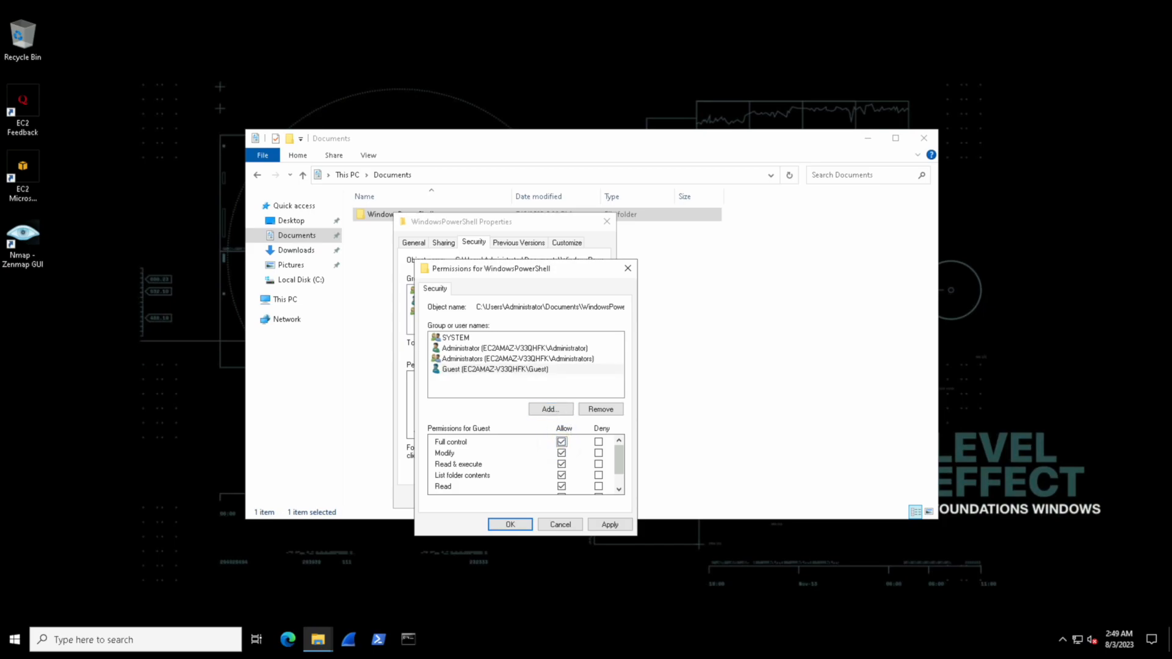
left_click(598, 442)
left_click_drag(623, 462, 623, 476)
left_click(562, 476)
left_click(562, 476)
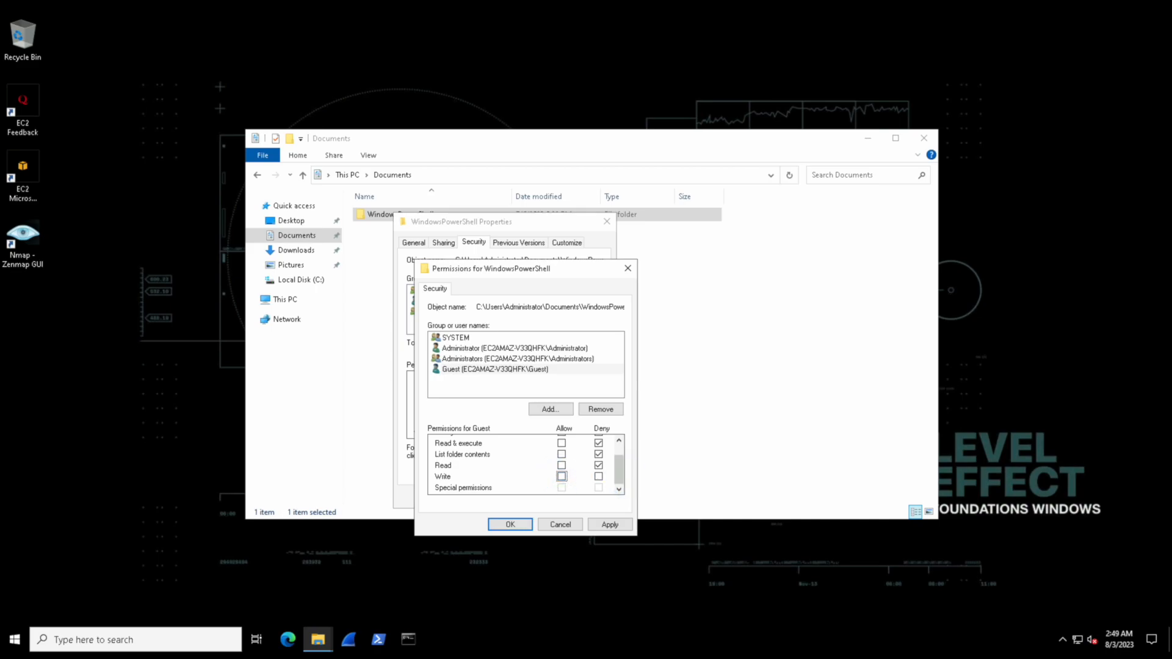
Allow Guest only Read & execute, List folder contents, Read and Write on the folder, and save the permissions
left_click(562, 465)
left_click(561, 476)
left_click(618, 451)
left_click(562, 475)
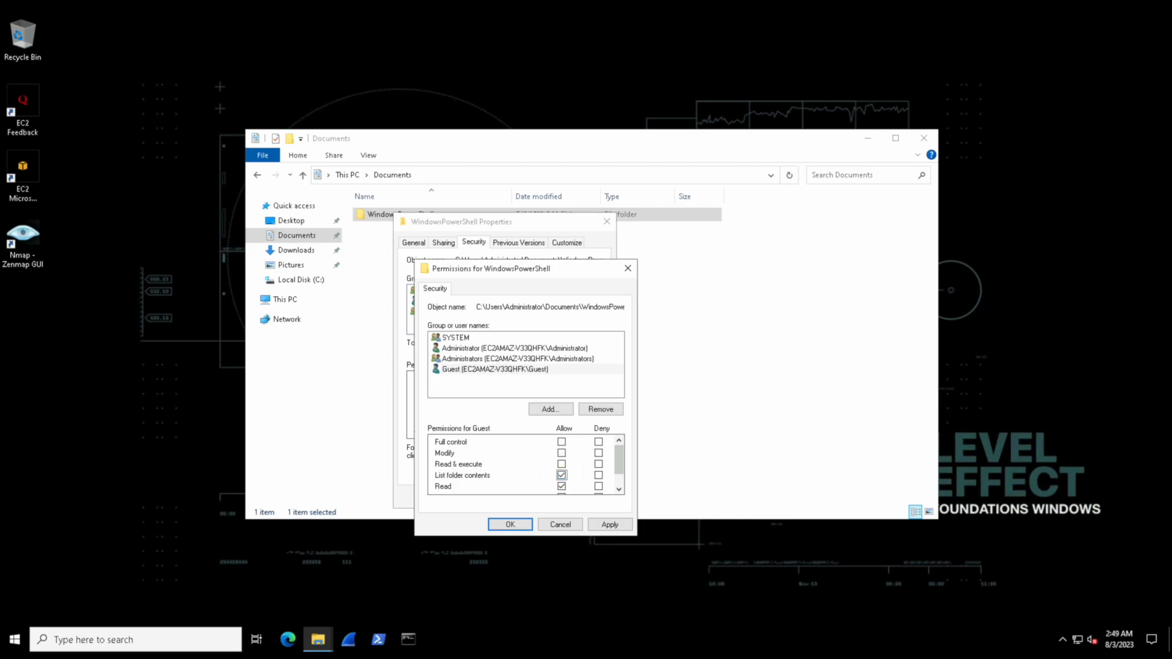
left_click_drag(617, 456, 617, 468)
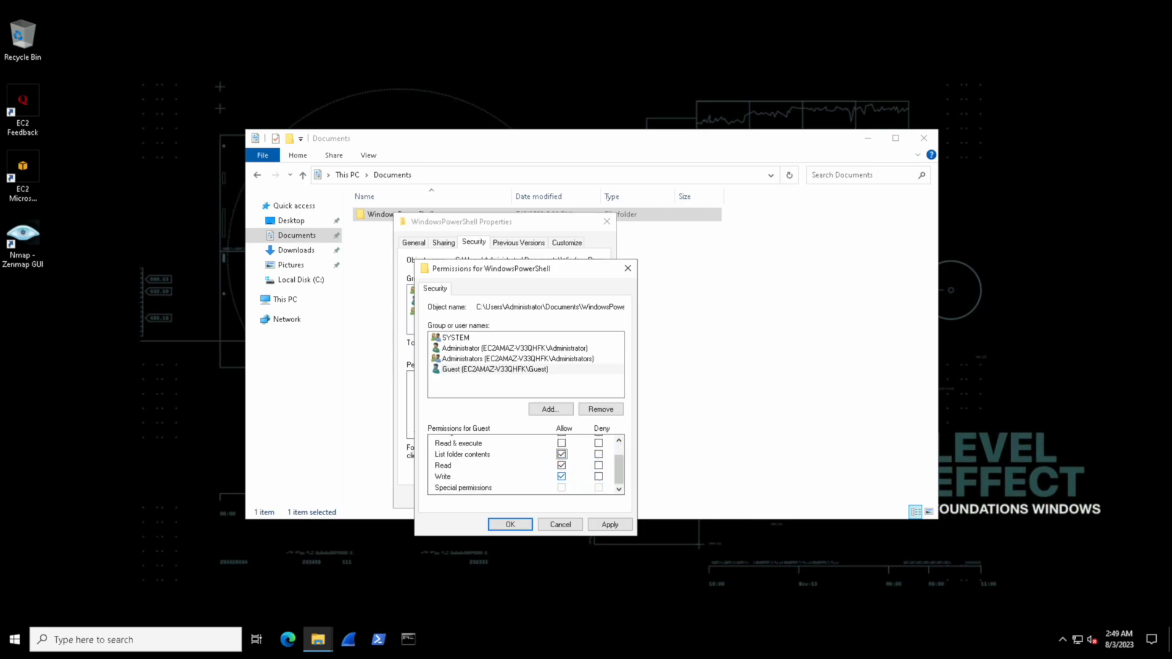
left_click(619, 451)
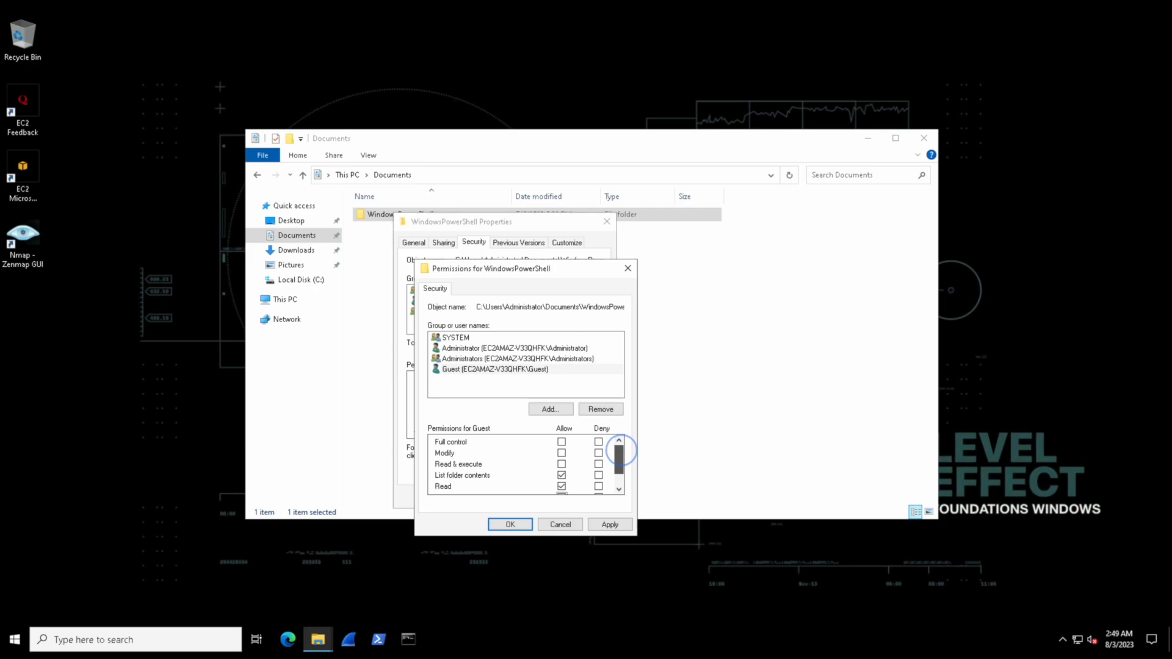
left_click(561, 464)
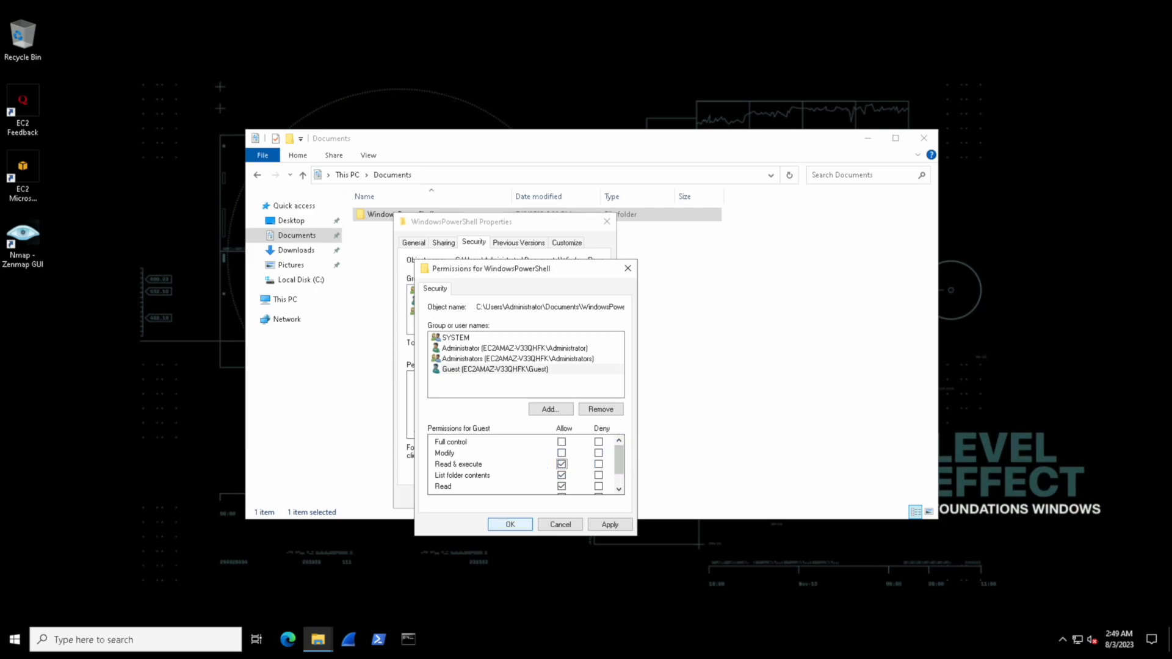
left_click(511, 524)
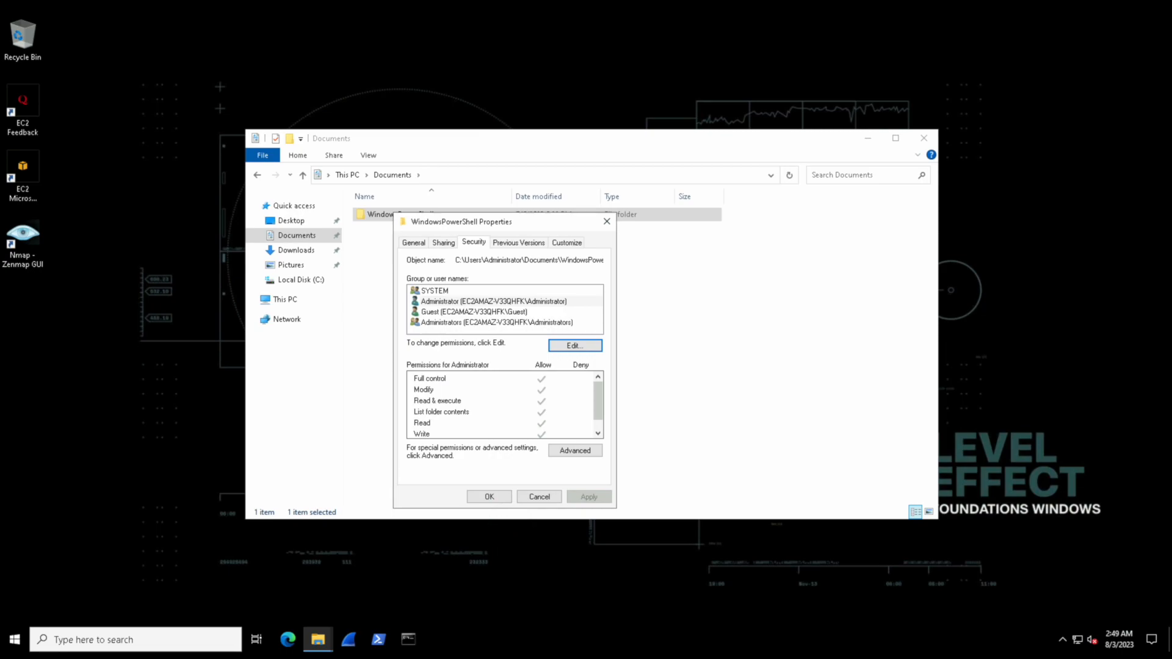
Try removing Guest from the WindowsPowerShell folder's permission list, and discard the change
left_click(474, 311)
left_click(574, 347)
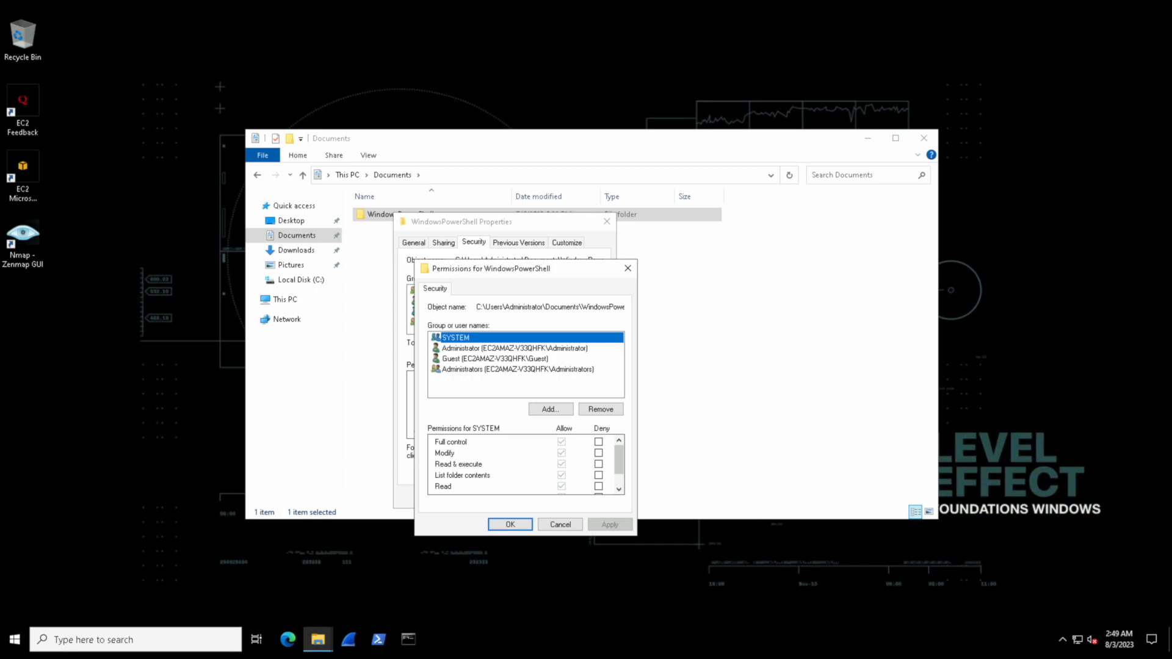
left_click(487, 359)
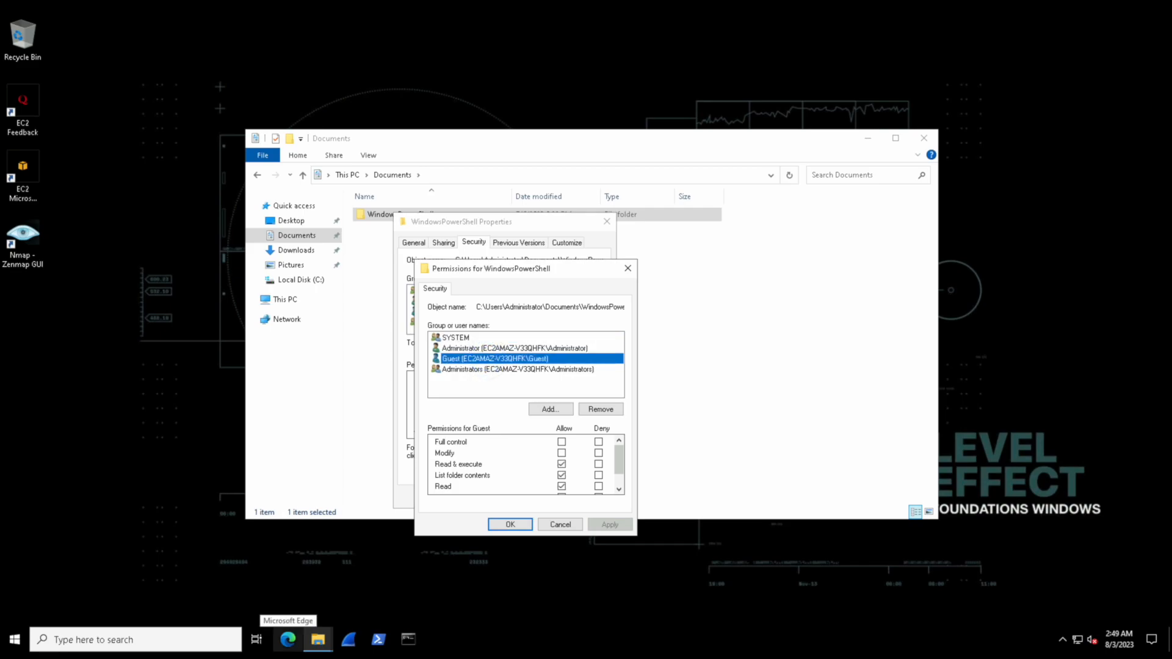
left_click(601, 409)
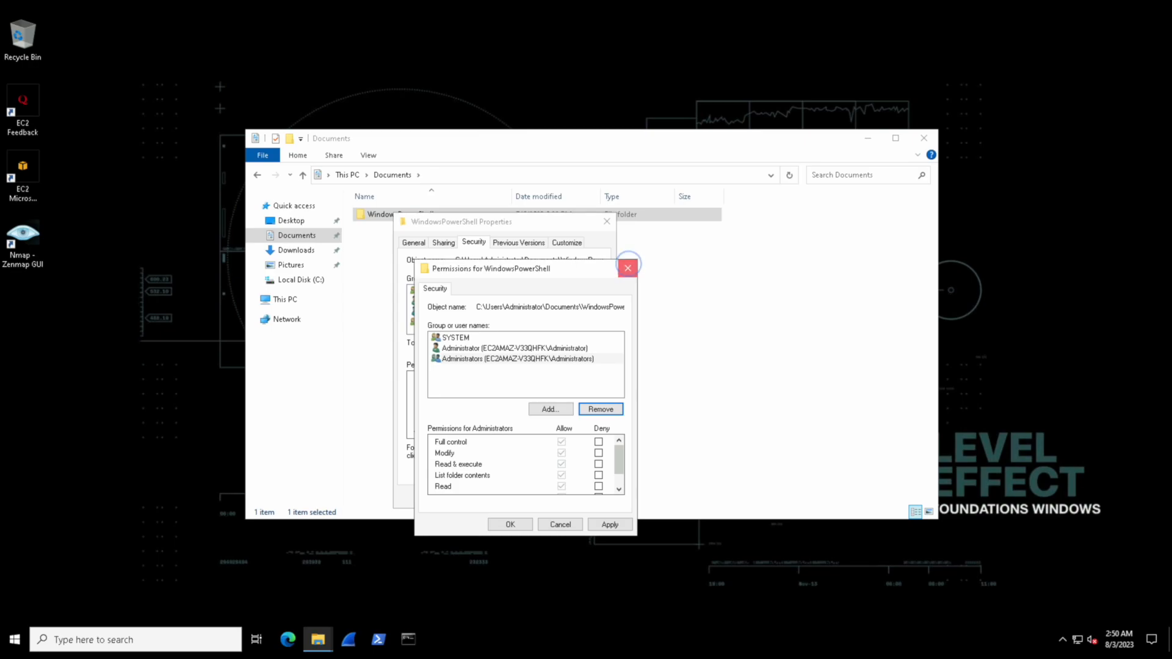
left_click(628, 268)
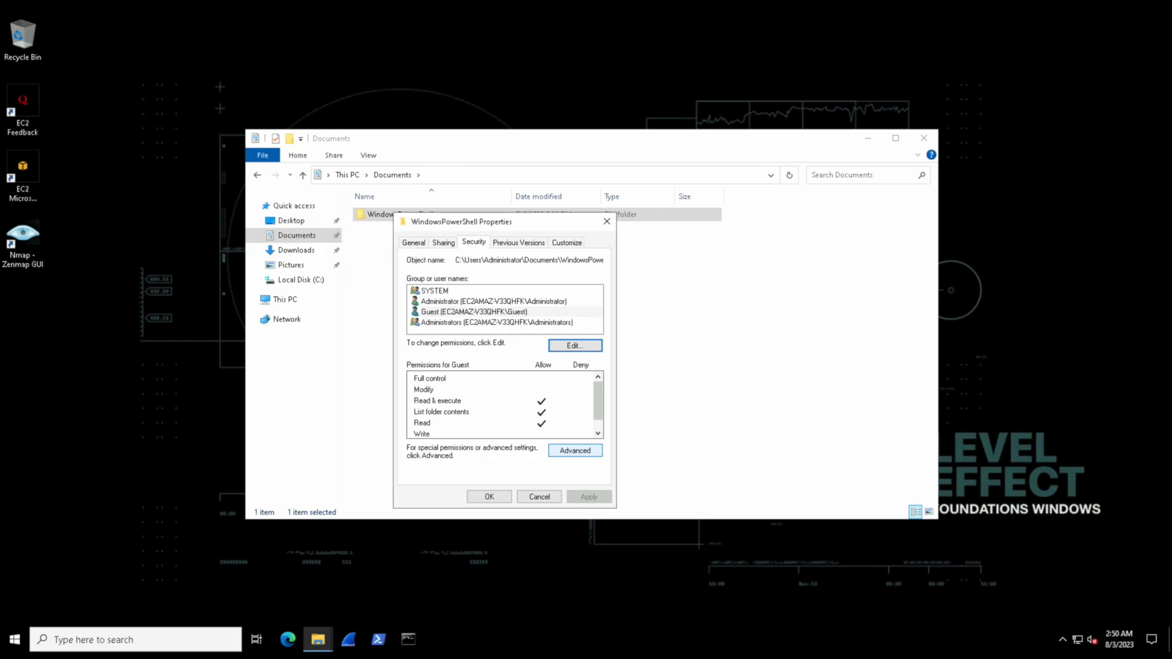
Try replacing child permission entries and disabling inheritance in the advanced security settings, then cancel and close the folder's properties
left_click(573, 450)
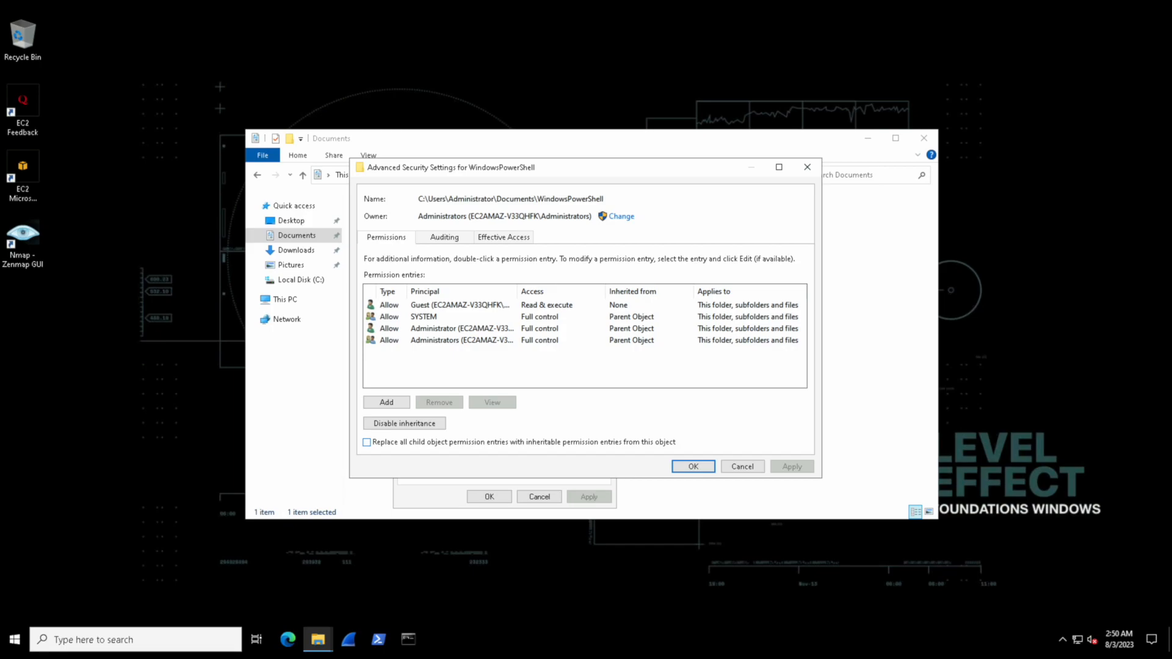
left_click(366, 441)
left_click(404, 423)
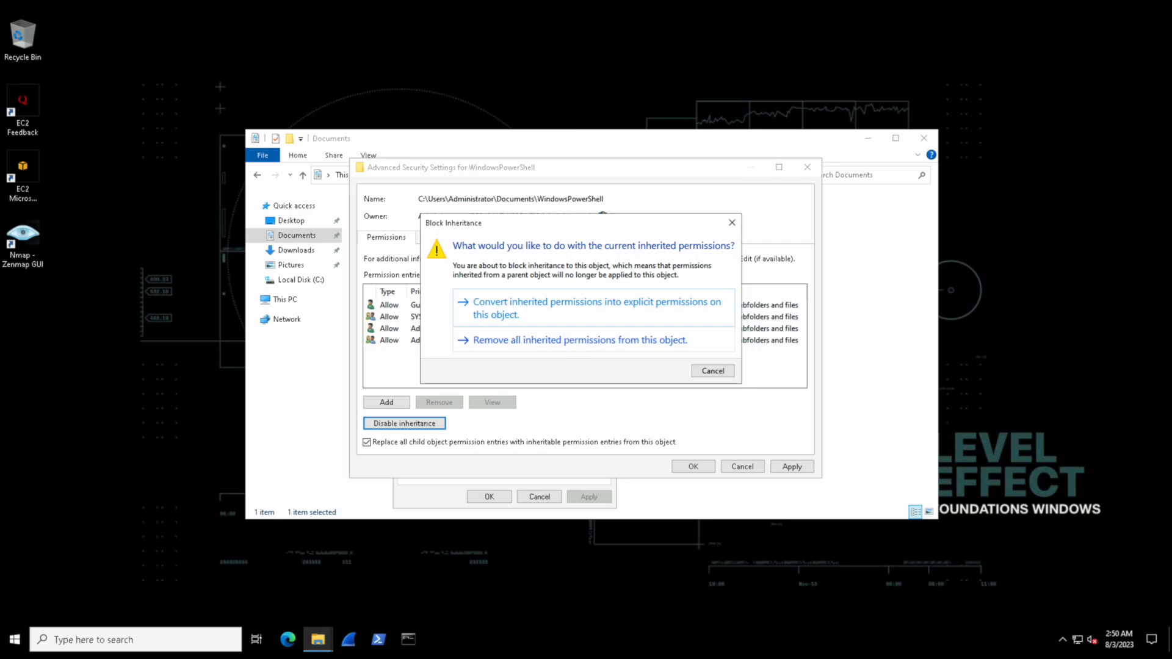
left_click(712, 371)
left_click(367, 442)
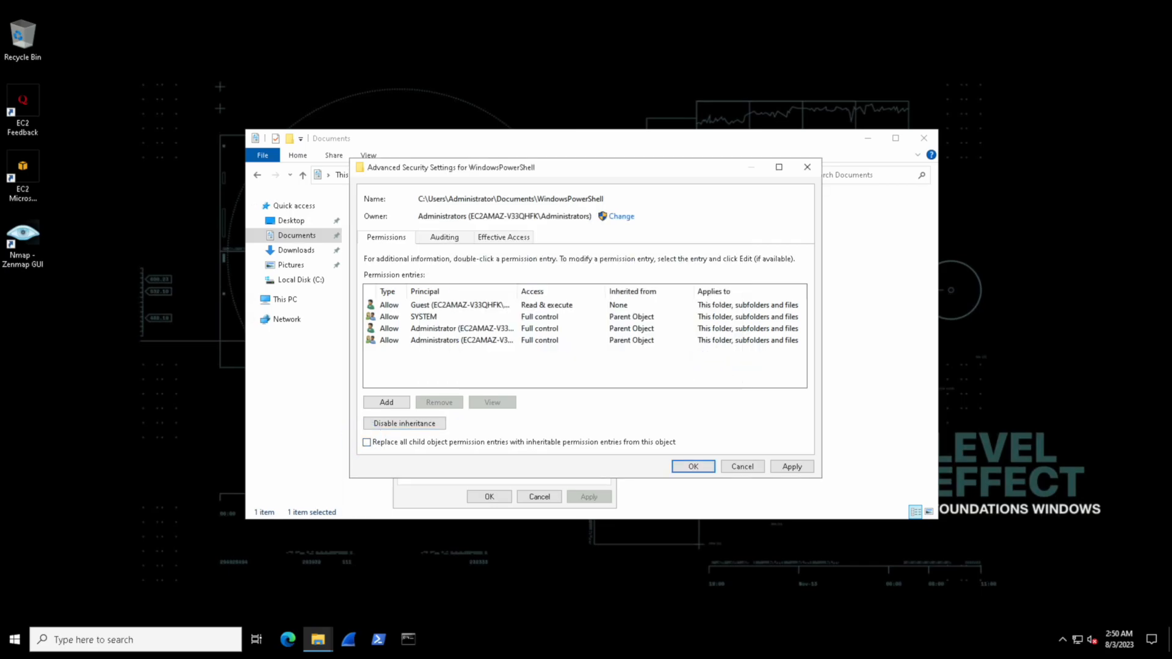
left_click(743, 467)
left_click(606, 221)
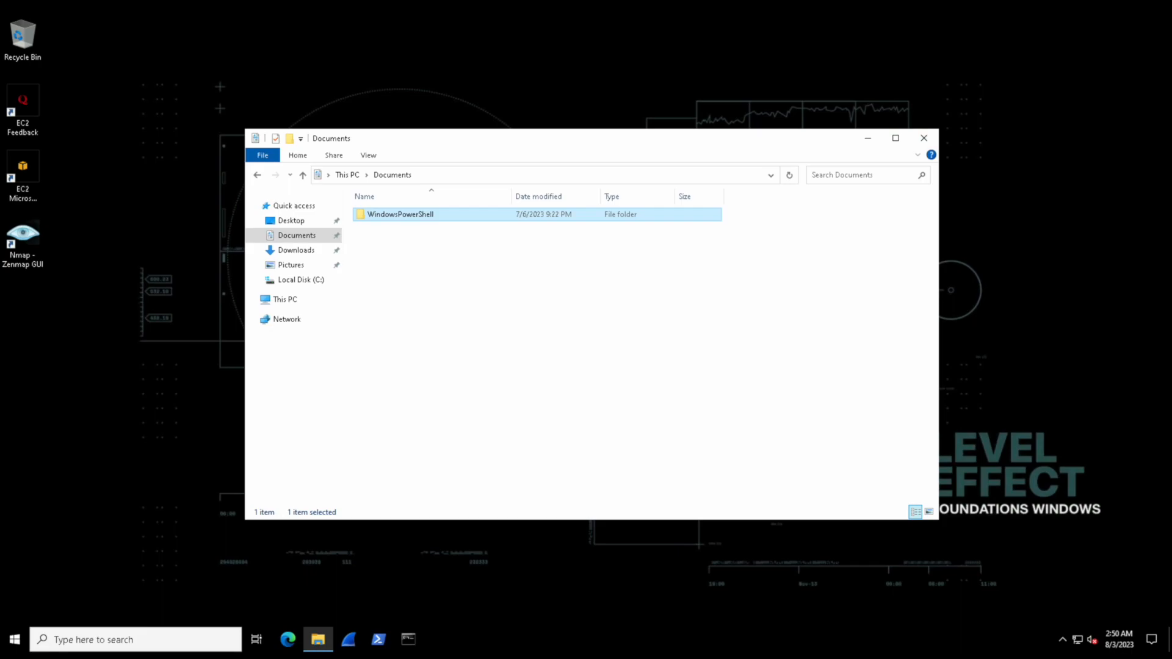
Switch to Command Prompt and change the working directory to Documents
left_click(408, 639)
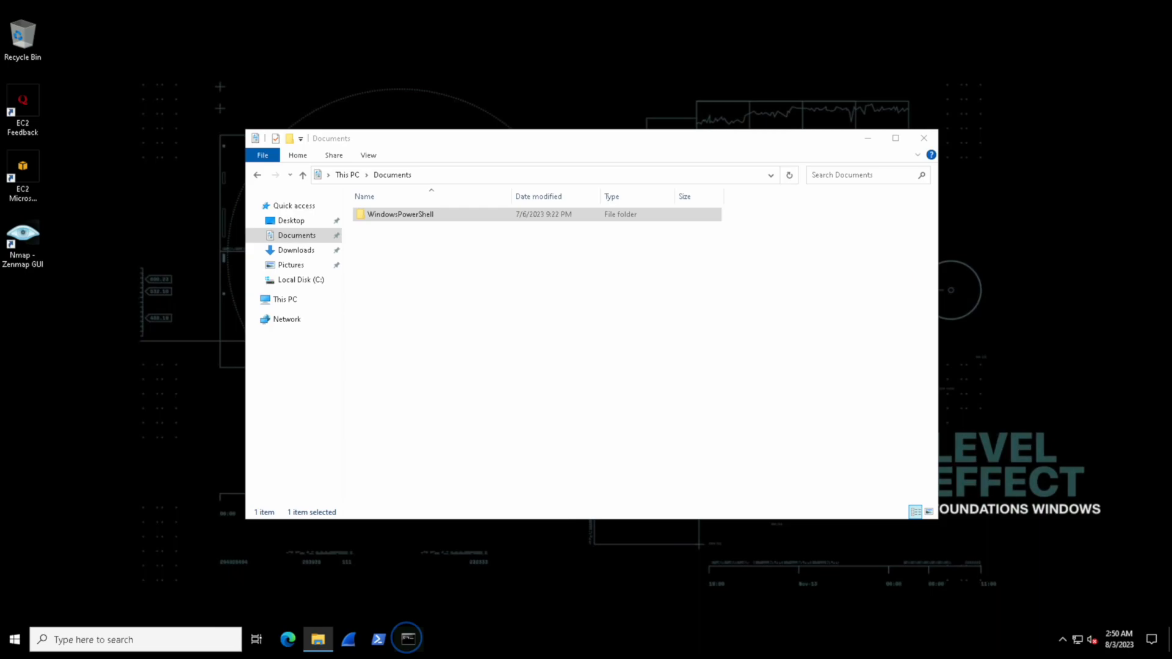
left_click_drag(373, 56, 649, 257)
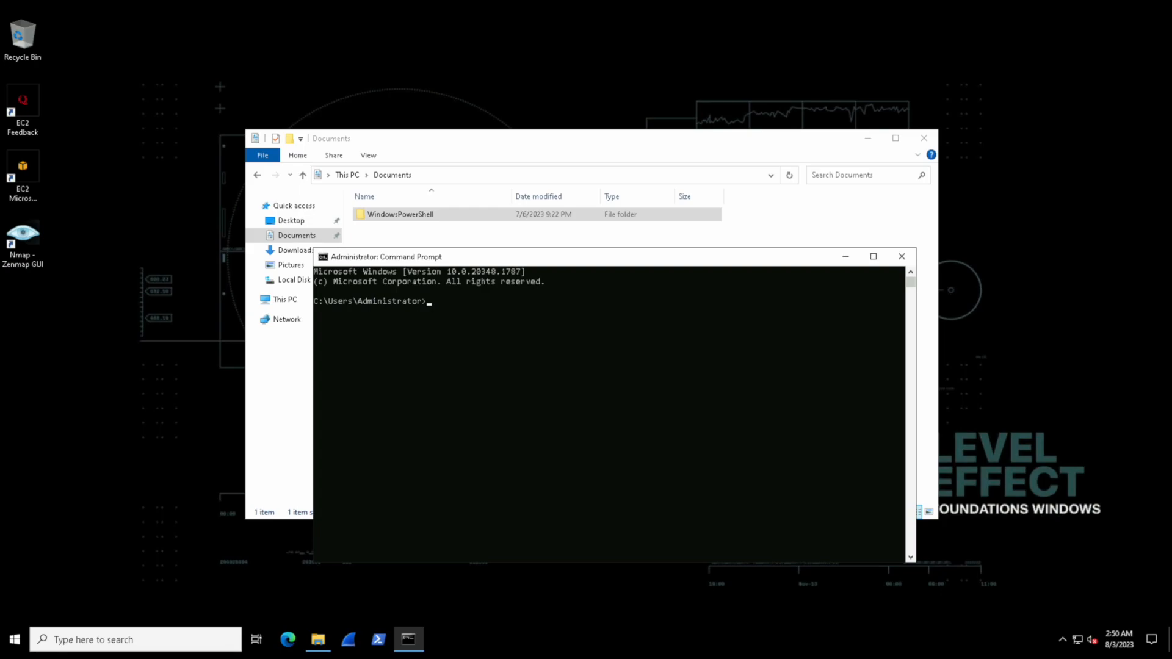
type("cd Documents")
key("Return")
Grant Guest read access to the folder by running icacls ".\WindowsPowerShell" /grant Guest:(R)
type("icacls")
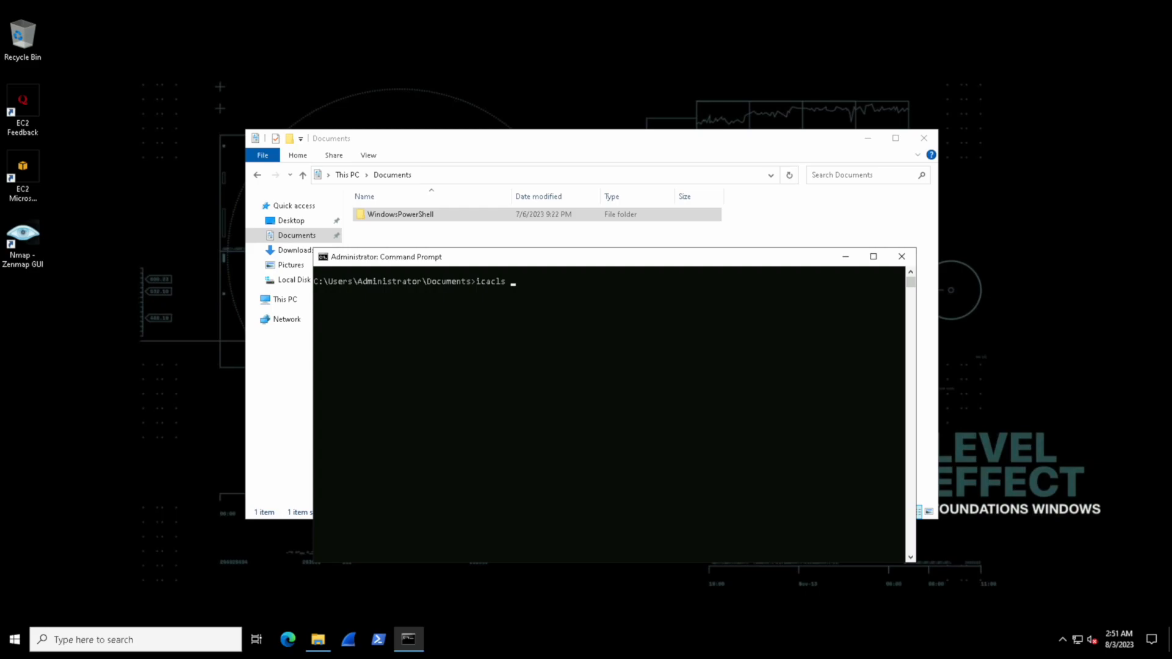
type("\".\\Win")
key("Tab")
type("/grant Gue")
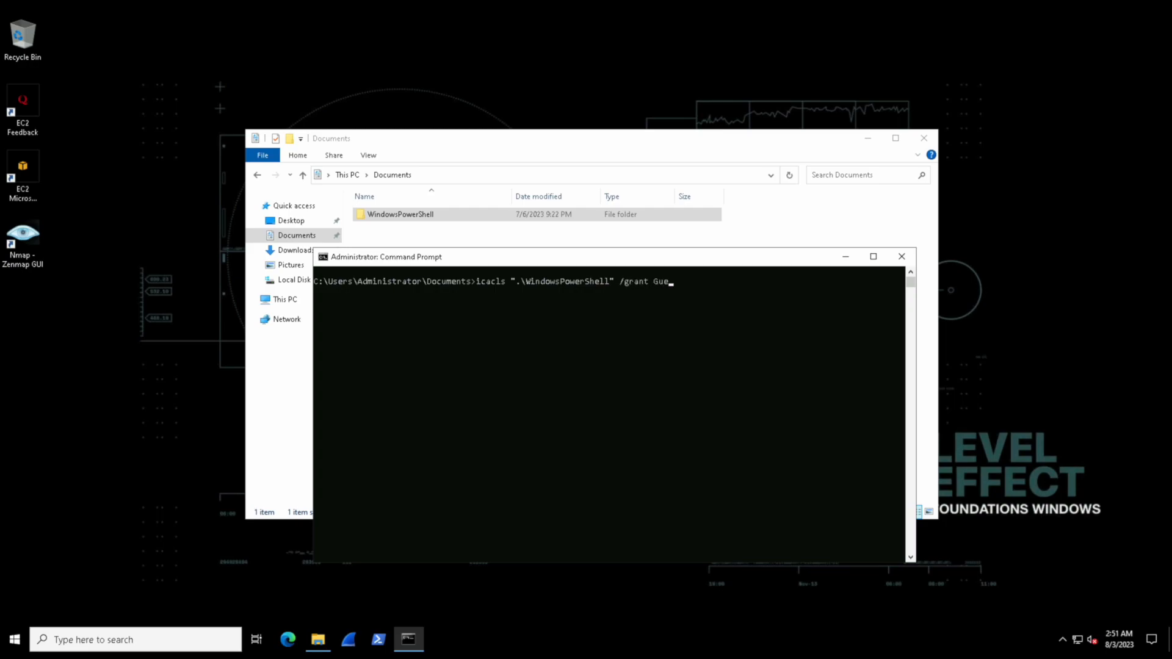
type("st:(R)")
key("Return")
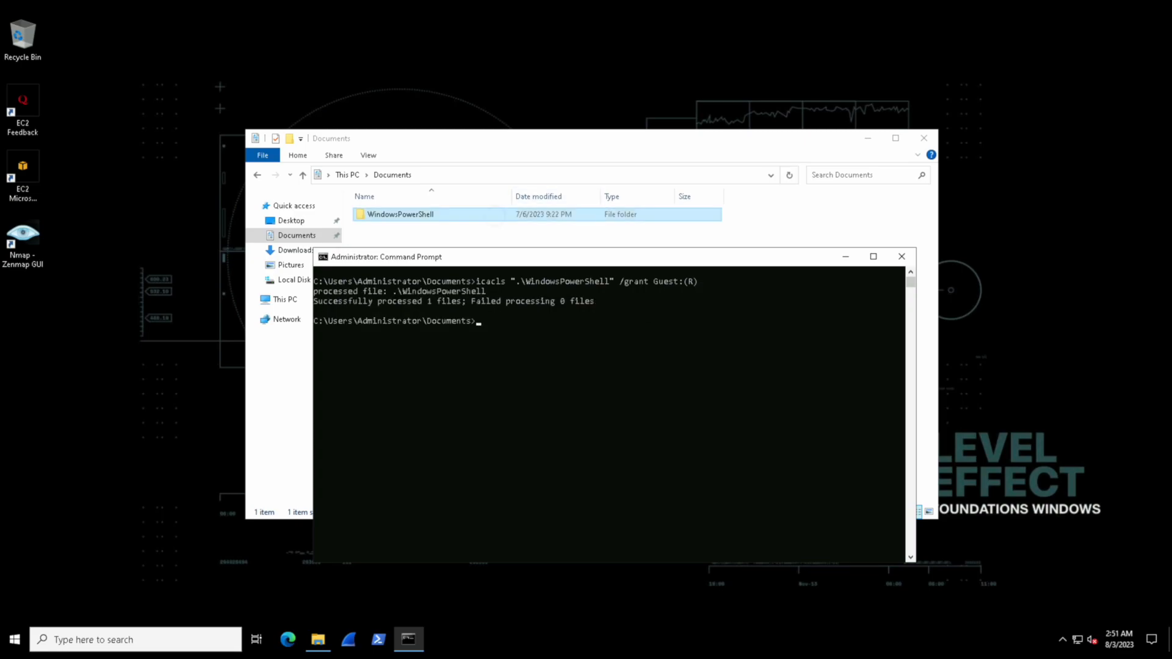
Check Guest's permissions in the WindowsPowerShell folder's security properties and permissions editor, and close both dialogs without changes
right_click(495, 214)
left_click(532, 423)
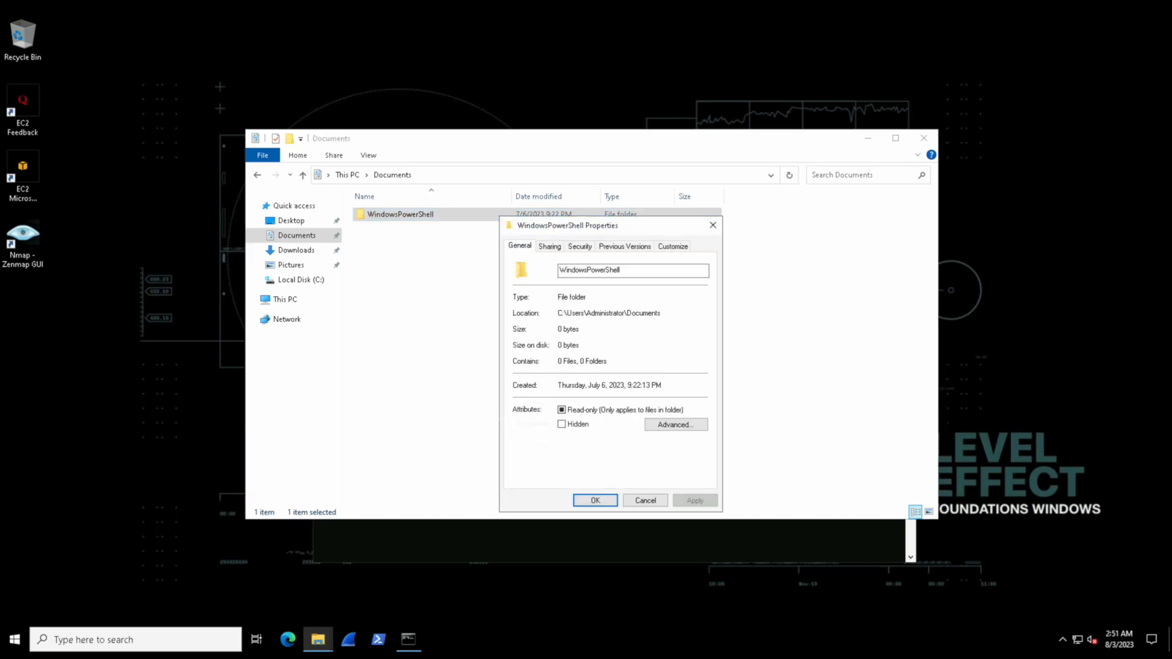
left_click(580, 246)
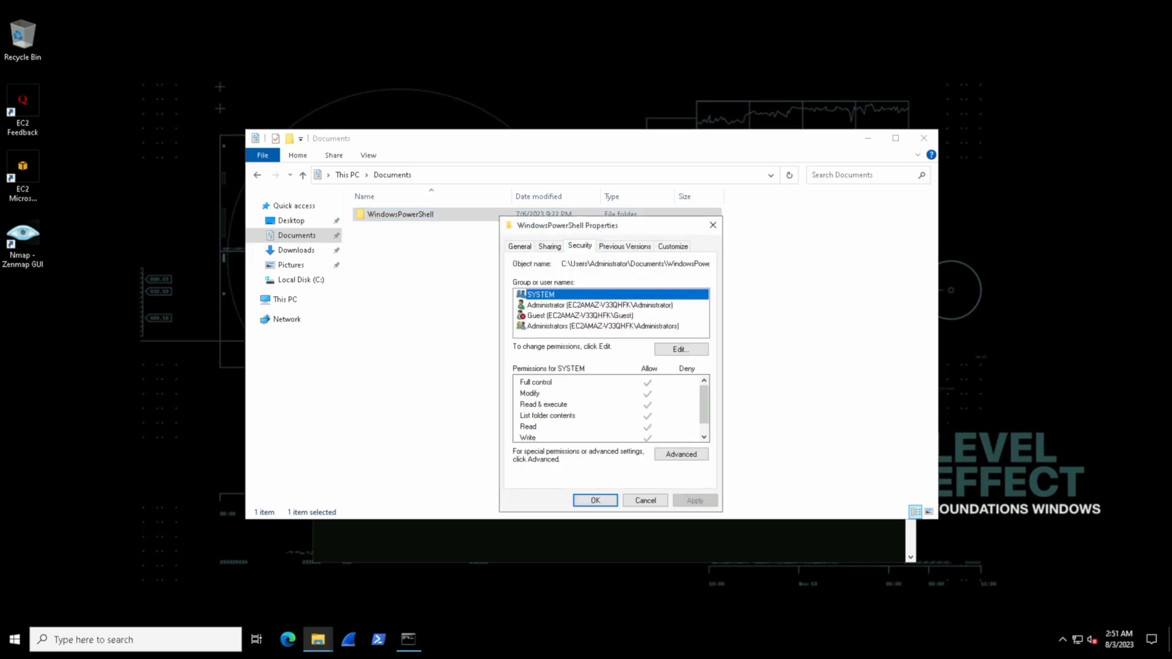
left_click(580, 316)
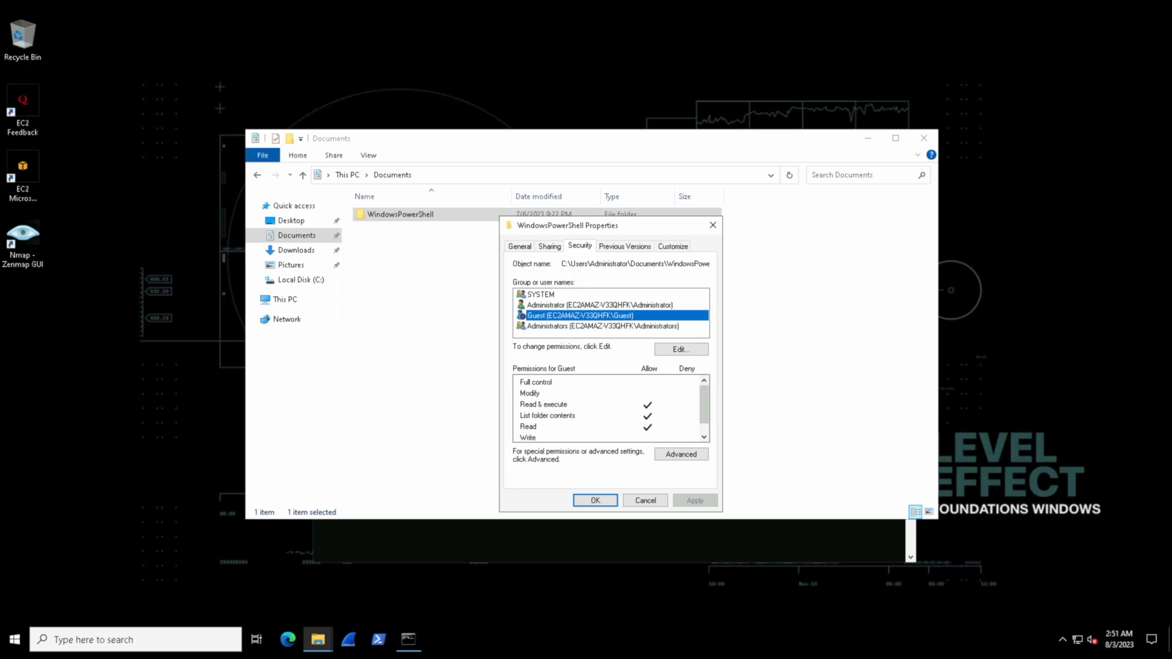
left_click(682, 349)
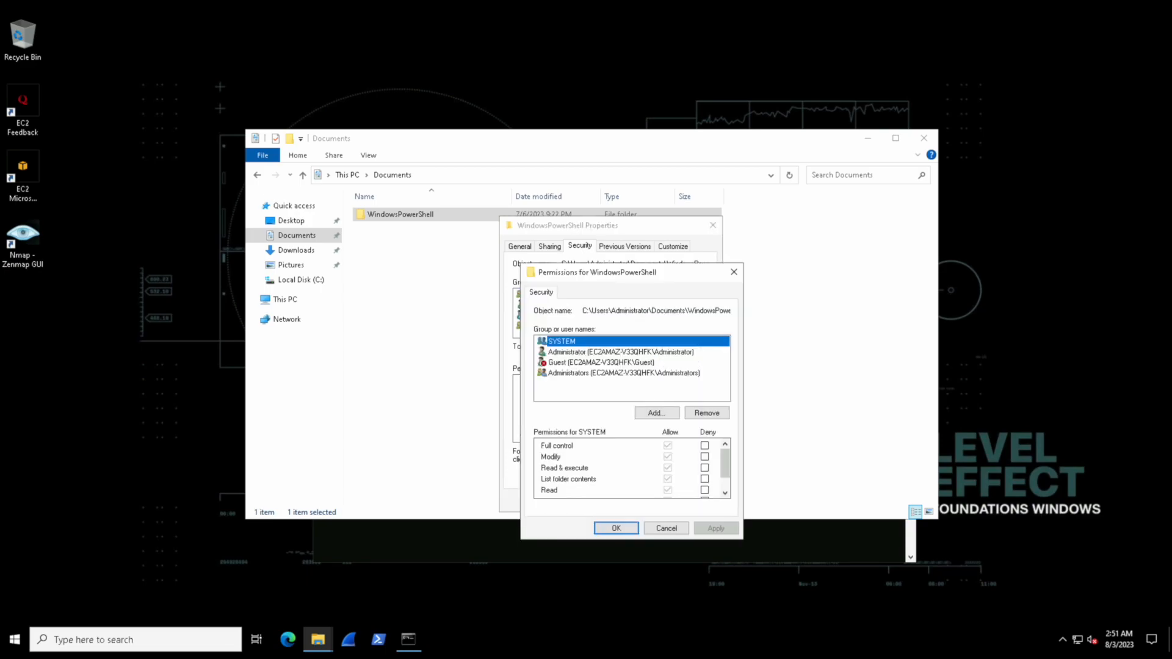
left_click(641, 362)
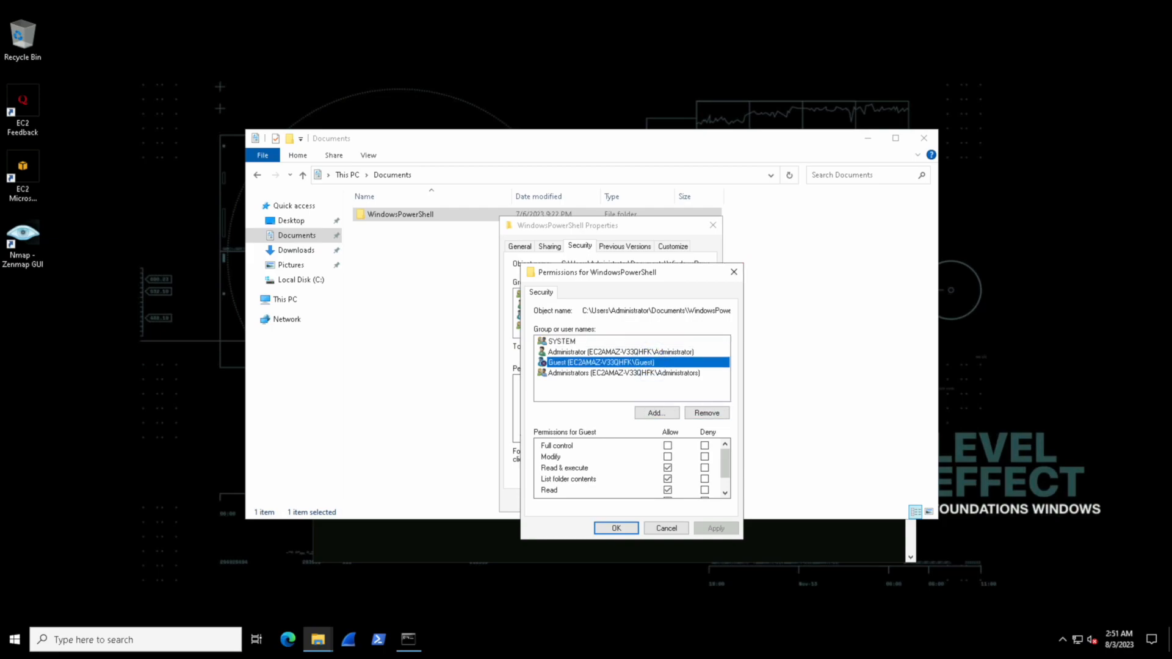
left_click(734, 271)
left_click(712, 226)
Switch to Command Prompt and deny Guest read access by running icacls ".\WindowsPowerShell" /deny Guest:(R)
left_click(651, 542)
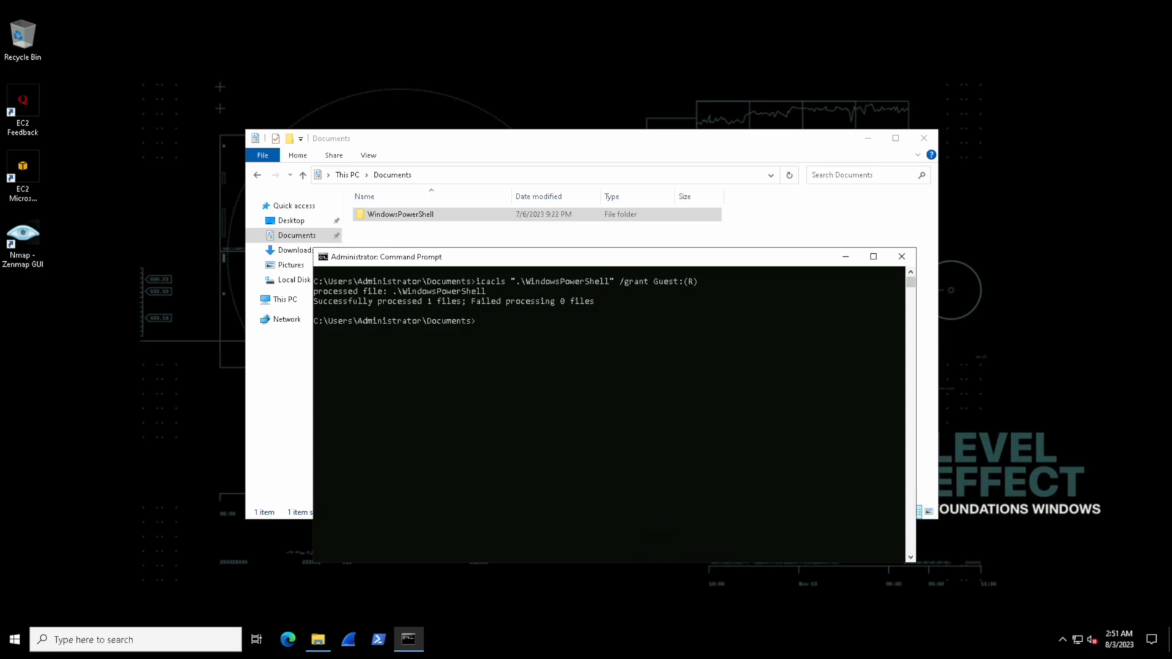
left_click(592, 368)
key("Up")
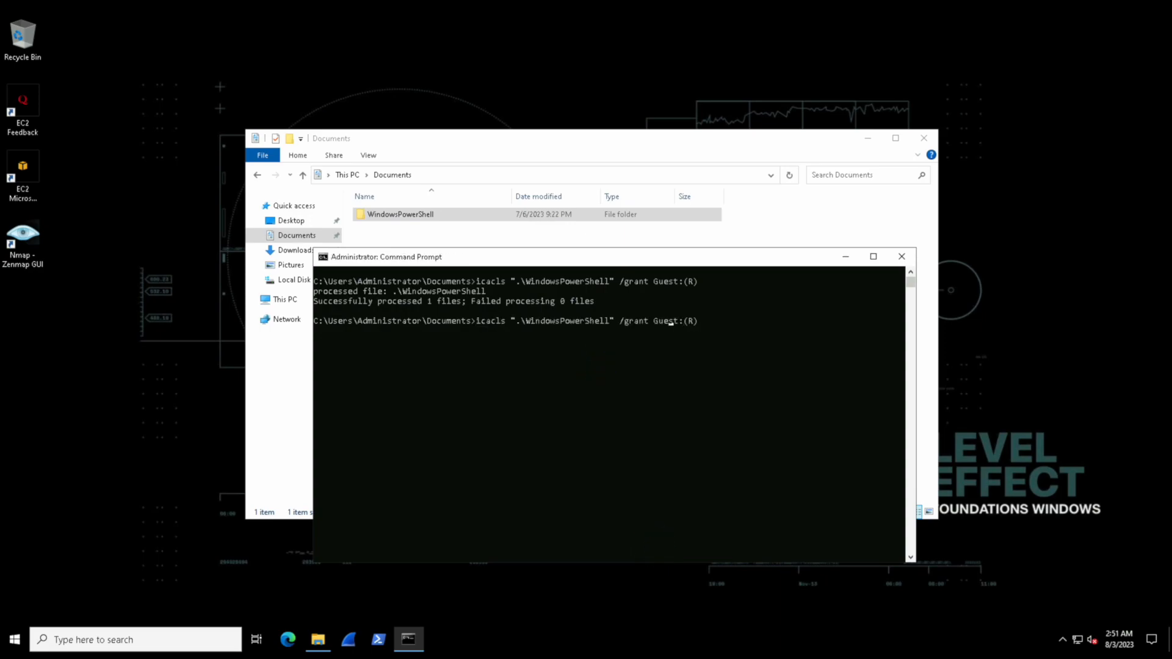
key("Left")
key("Left")
key("Left")
key("BackSpace")
key("BackSpace")
key("BackSpace")
key("BackSpace")
key("BackSpace")
type("deny")
key("Return")
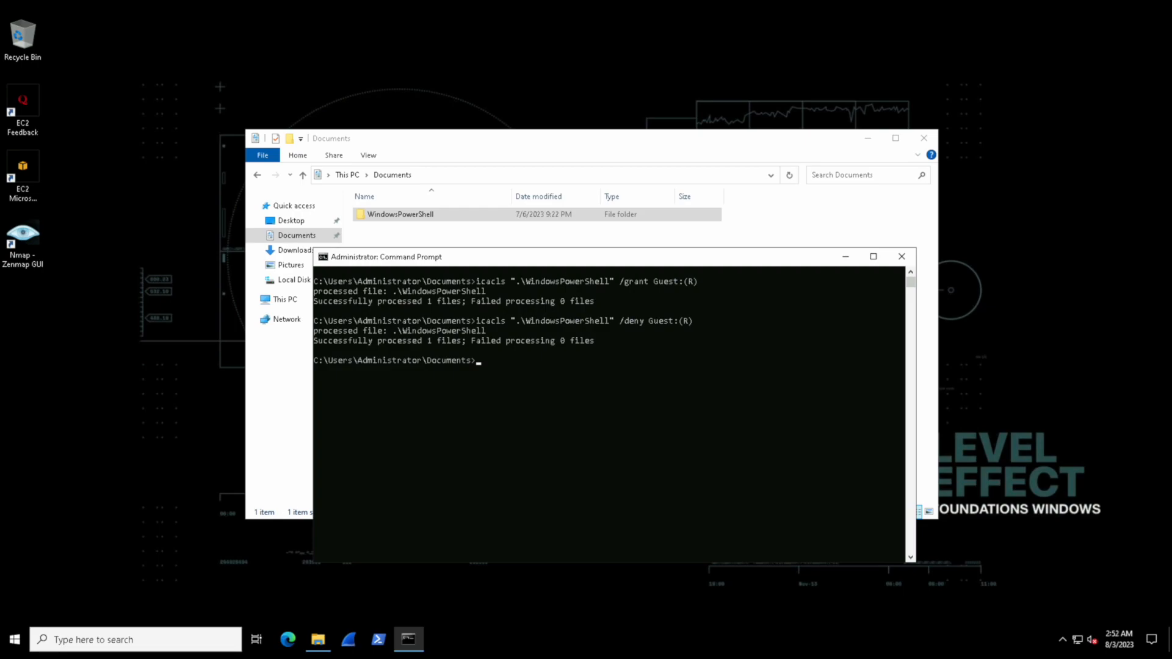
Deny Guest full control of the folder by running icacls ".\WindowsPowerShell" /deny Guest:(F)
key("Up")
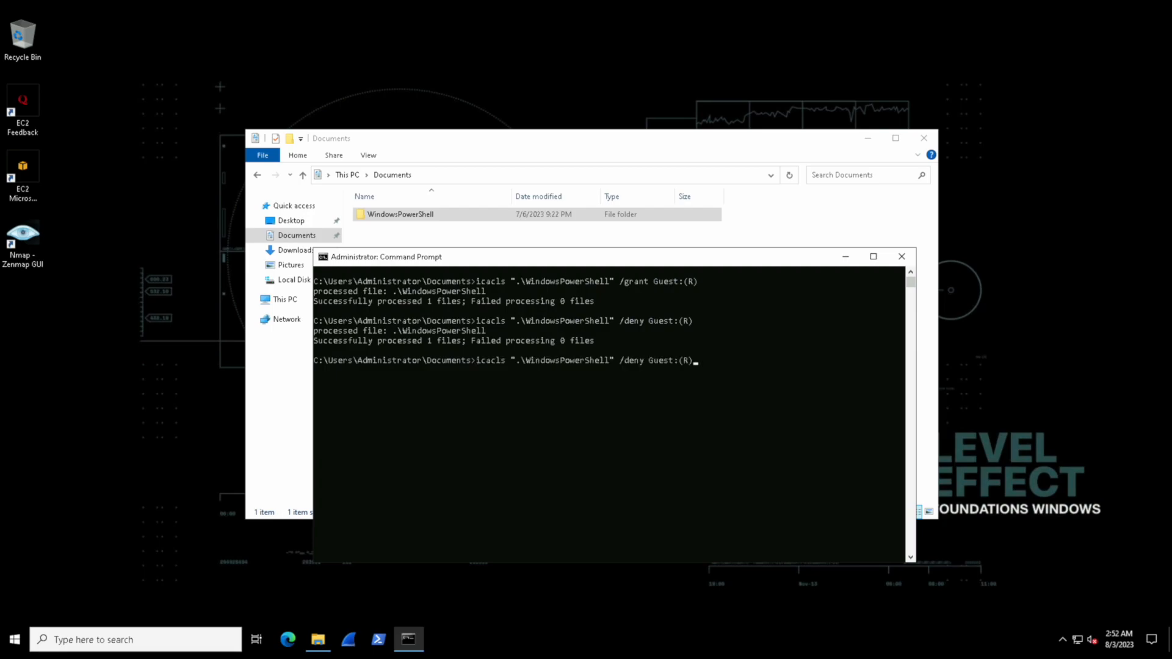
key("Left")
key("BackSpace")
type("F")
key("Return")
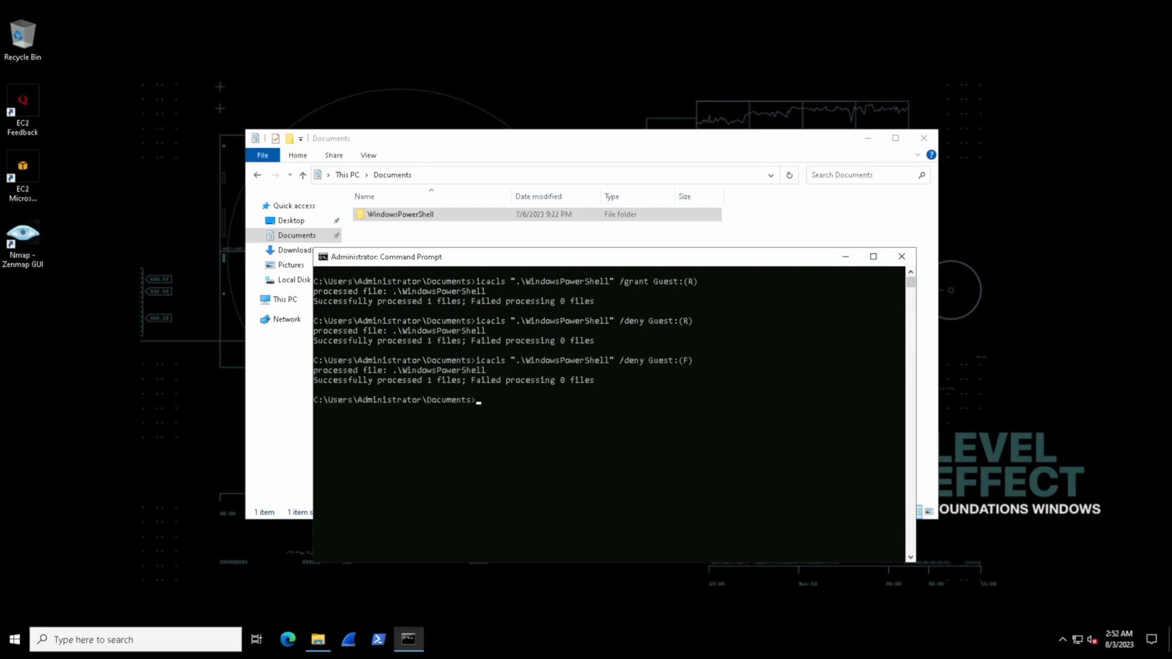
Remove Guest's permission entries from the folder by running icacls ".\WindowsPowerShell" /remove Guest
key("Up")
key("BackSpace")
key("BackSpace")
key("BackSpace")
key("BackSpace")
key("BackSpace")
key("BackSpace")
key("BackSpace")
key("BackSpace")
key("BackSpace")
key("BackSpace")
key("BackSpace")
key("BackSpace")
key("BackSpace")
key("BackSpace")
key("BackSpace")
key("BackSpace")
type("/remo")
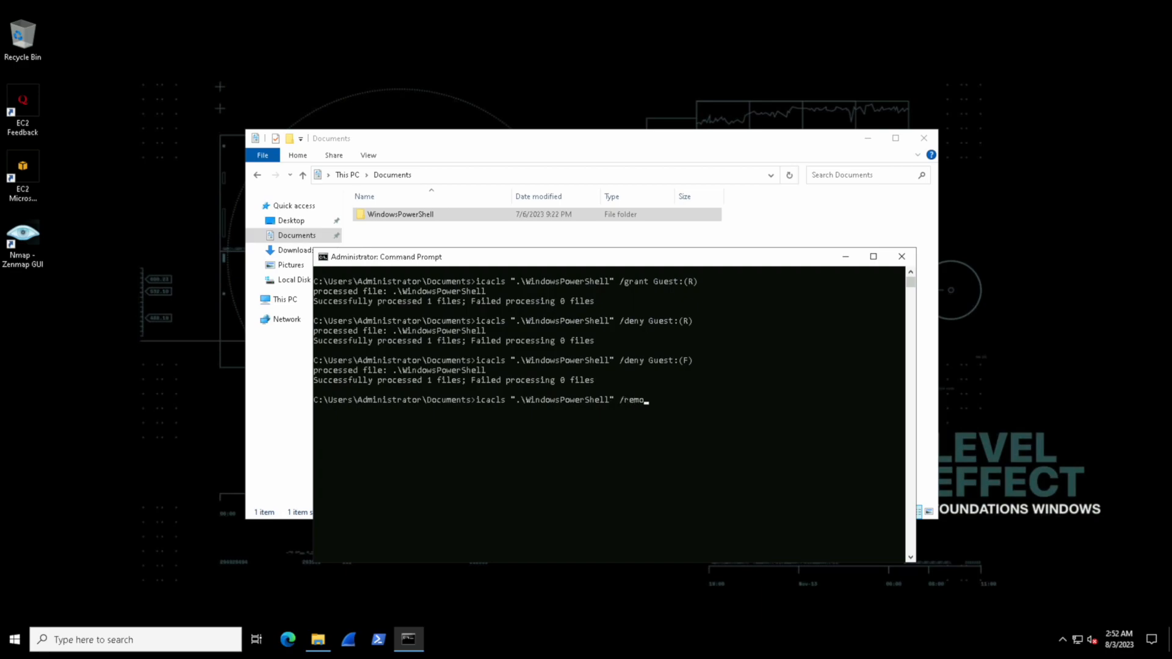
type("ve Guest")
key("Return")
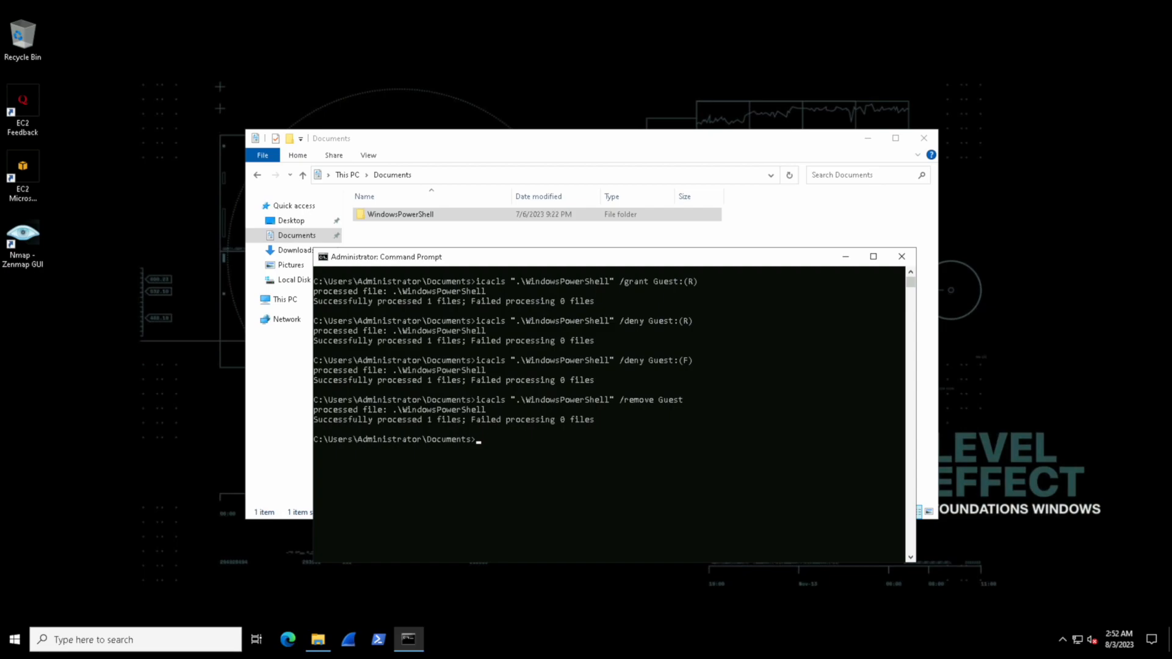
Switch to File Explorer and check the group and user list in the WindowsPowerShell folder's security properties
right_click(471, 214)
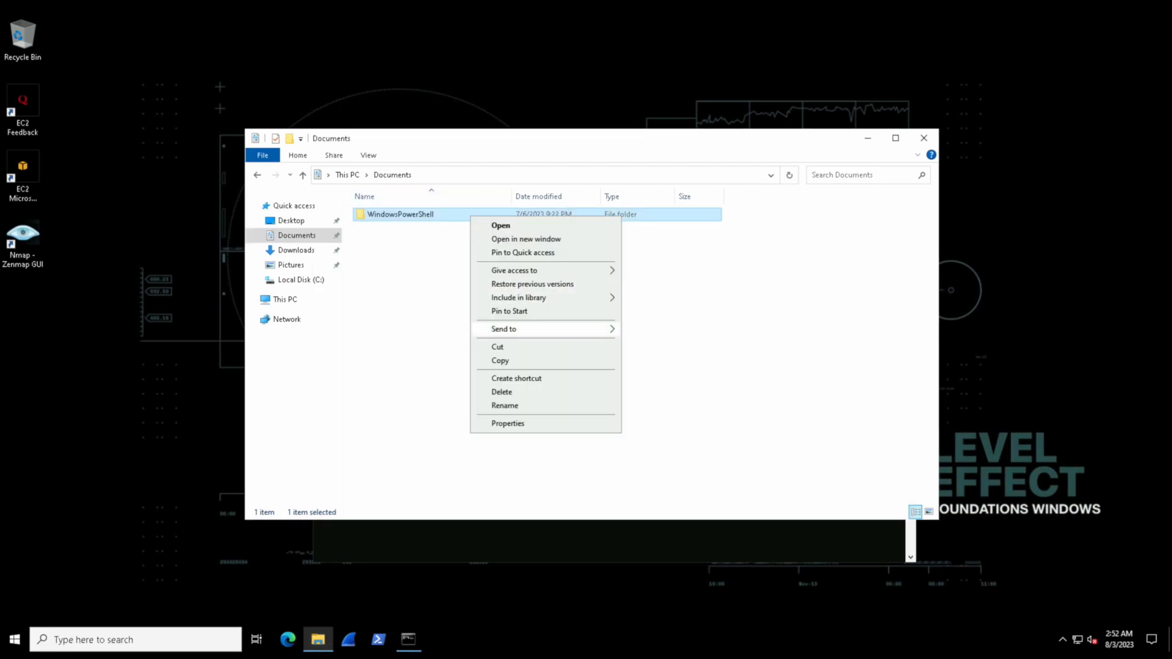
left_click(537, 423)
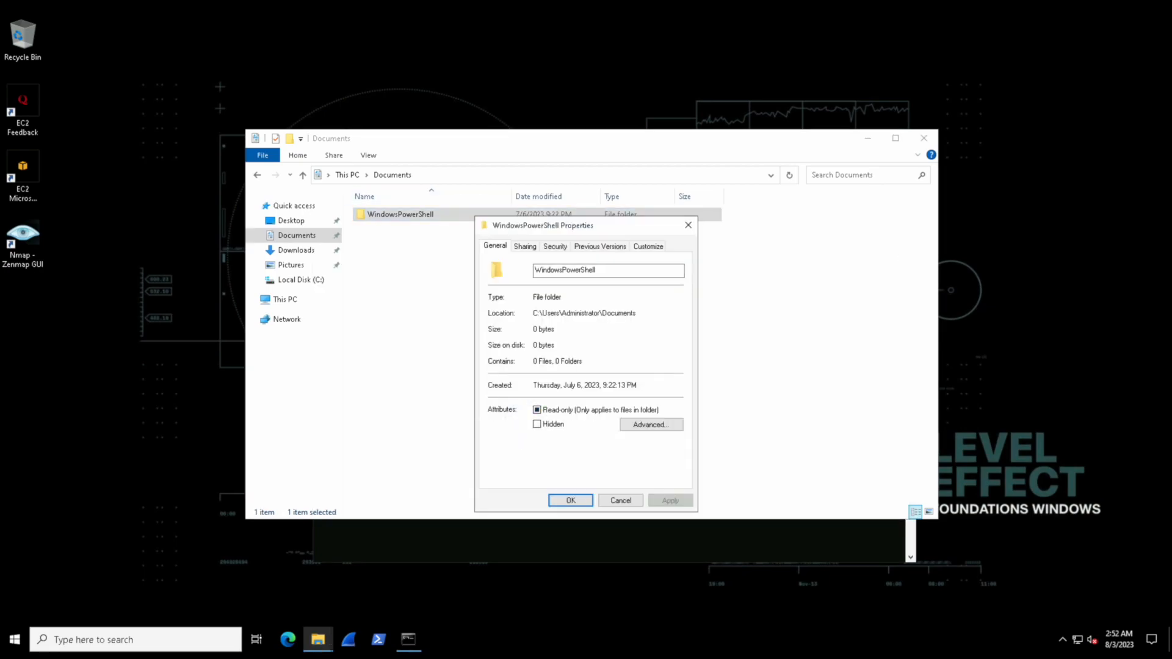
left_click(554, 246)
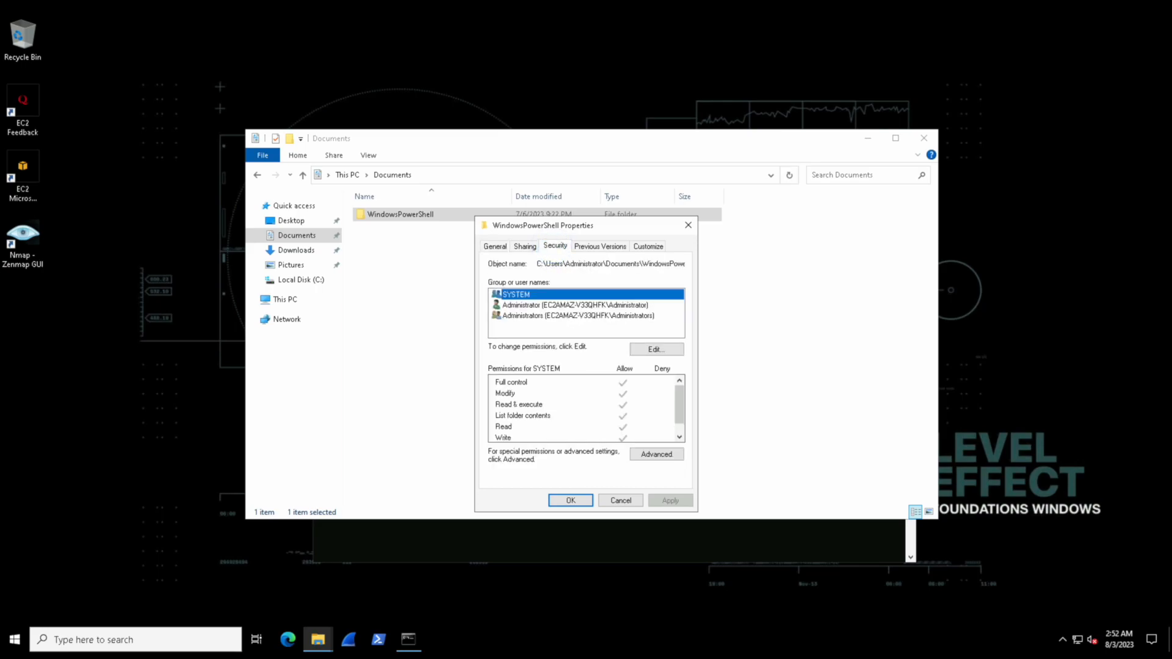